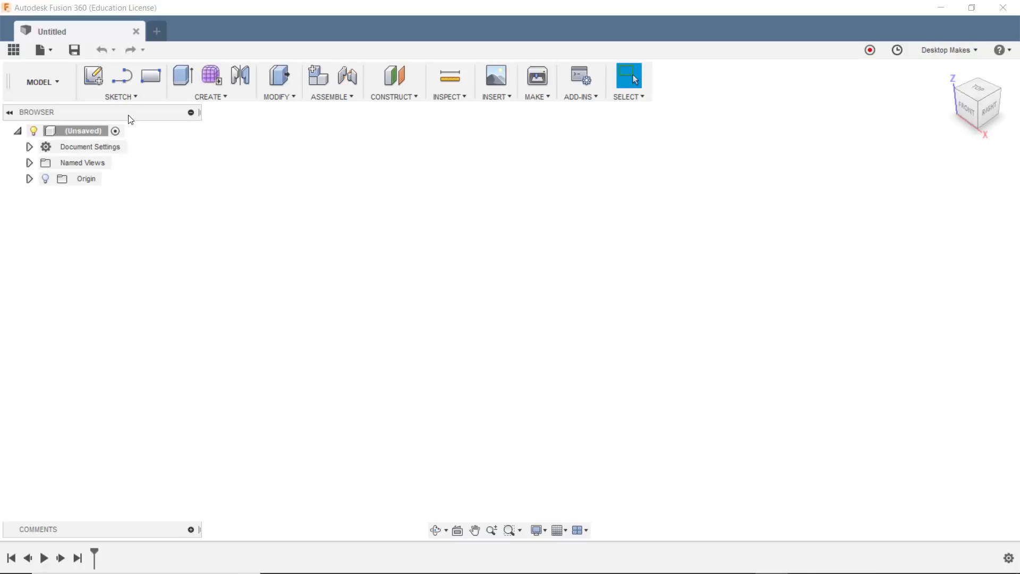
- Sketch a two-point rectangle of about 112 by 80 mm on the horizontal plane, starting at the origin, and finish the sketch
left_click(131, 97)
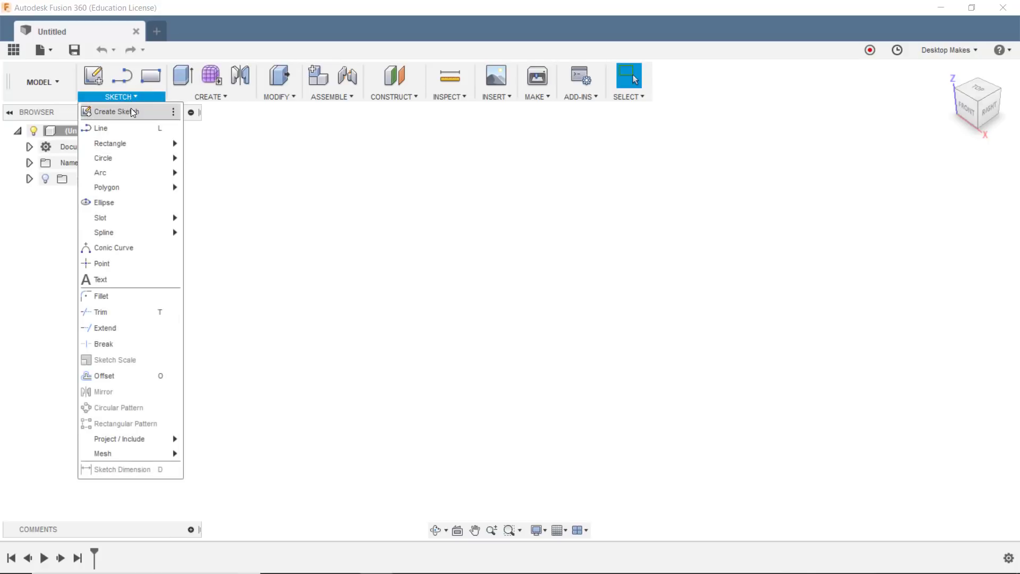
left_click(131, 110)
left_click(588, 314)
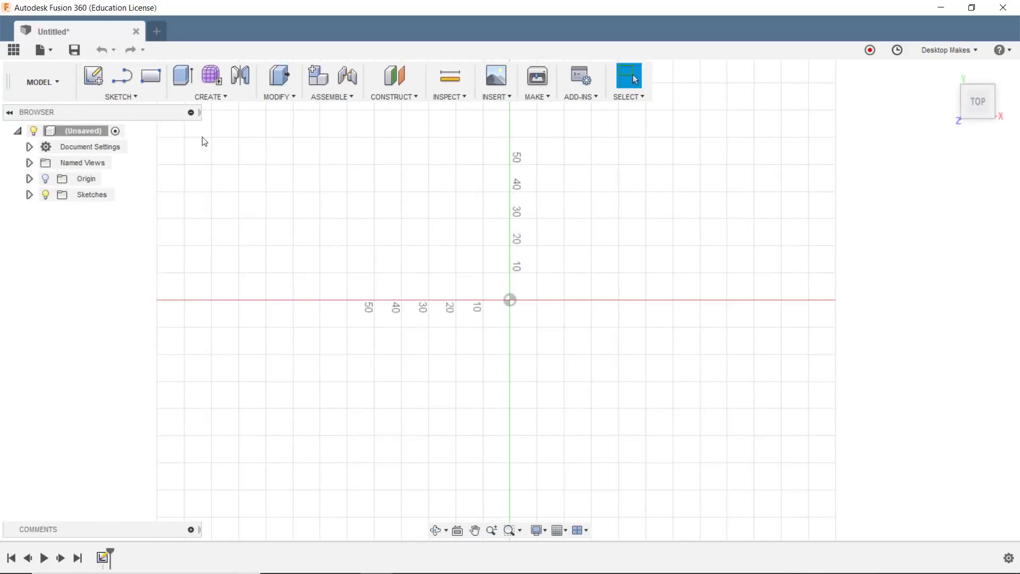
left_click(134, 98)
mouse_move(127, 142)
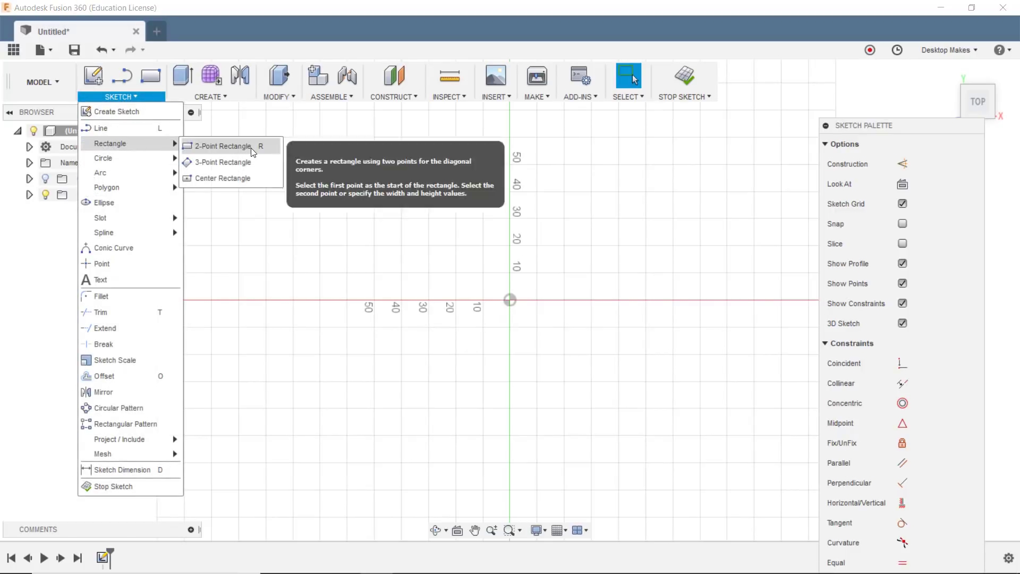
left_click(251, 148)
left_click(510, 300)
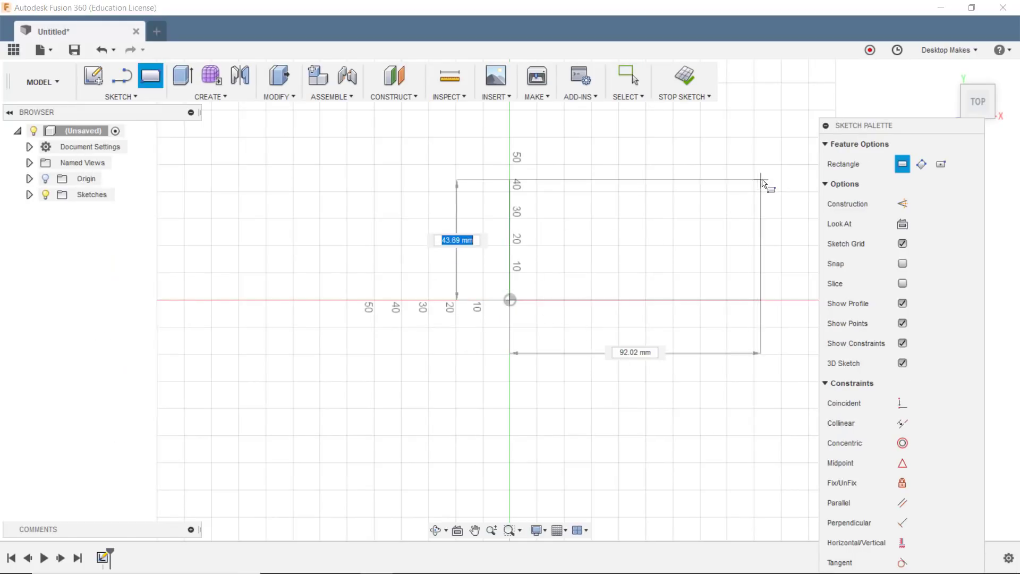
middle_click_drag(731, 215, 579, 348)
left_click(664, 214)
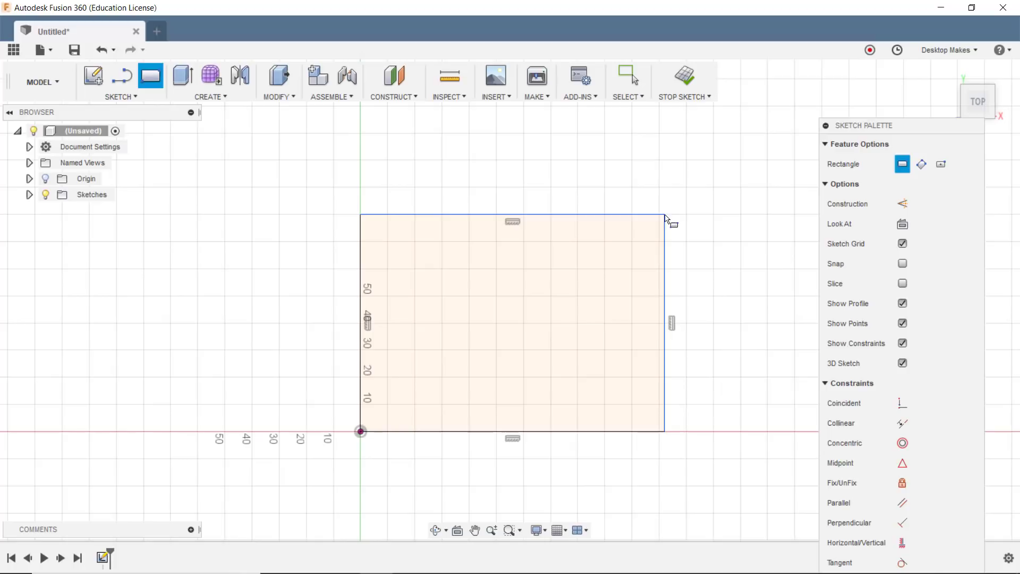
left_click(689, 91)
- Extrude the rectangle profile upward about 66.25 mm as a new body
middle_click_drag(664, 316, 452, 327)
left_click(451, 328)
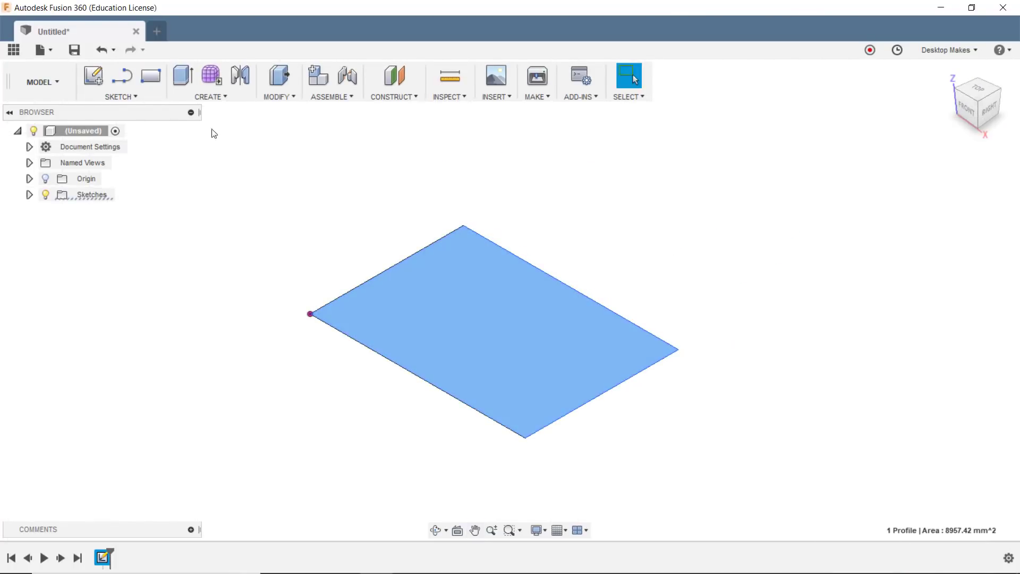
left_click(202, 96)
left_click(205, 127)
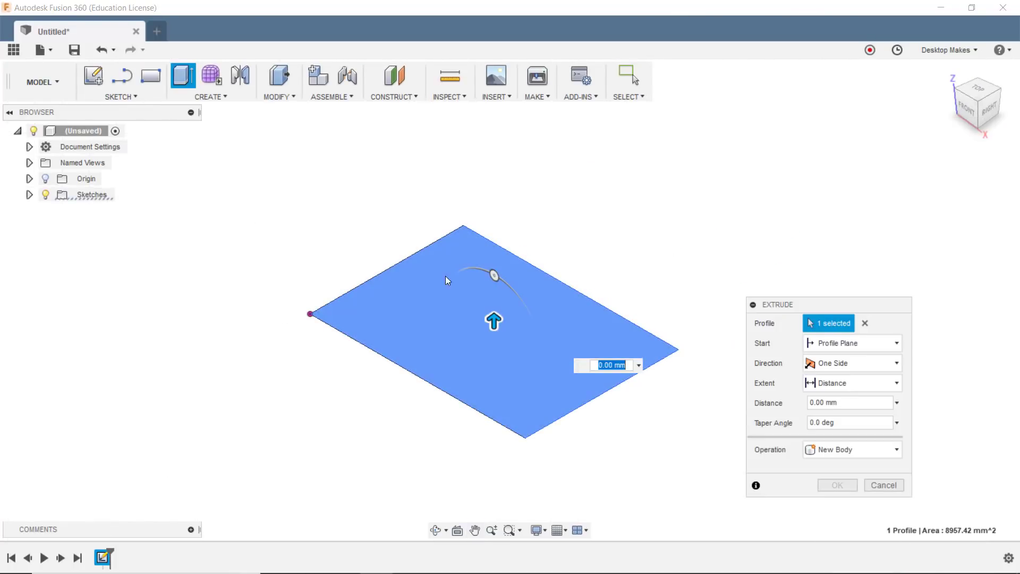
left_click_drag(493, 321, 493, 173)
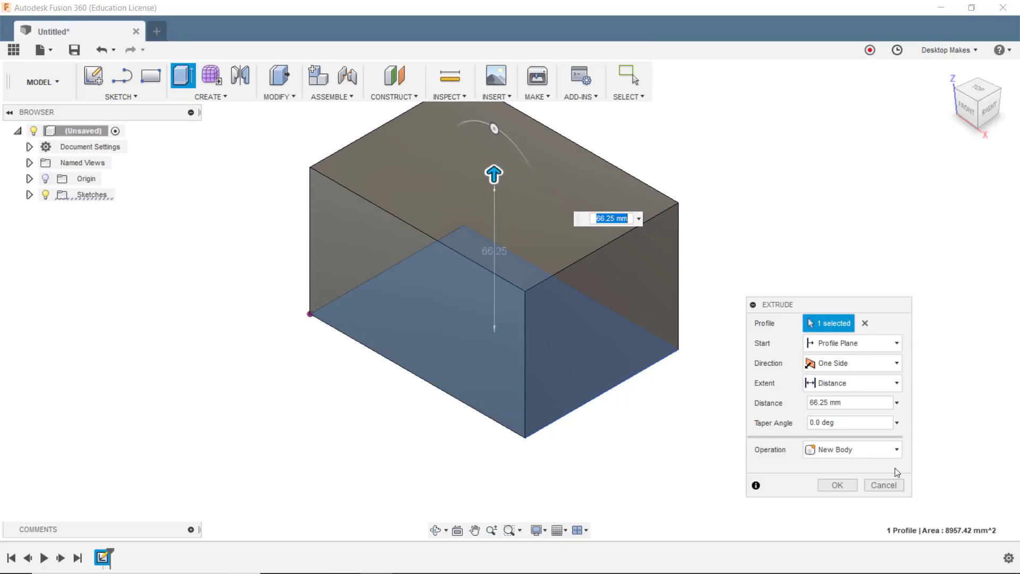
left_click(843, 486)
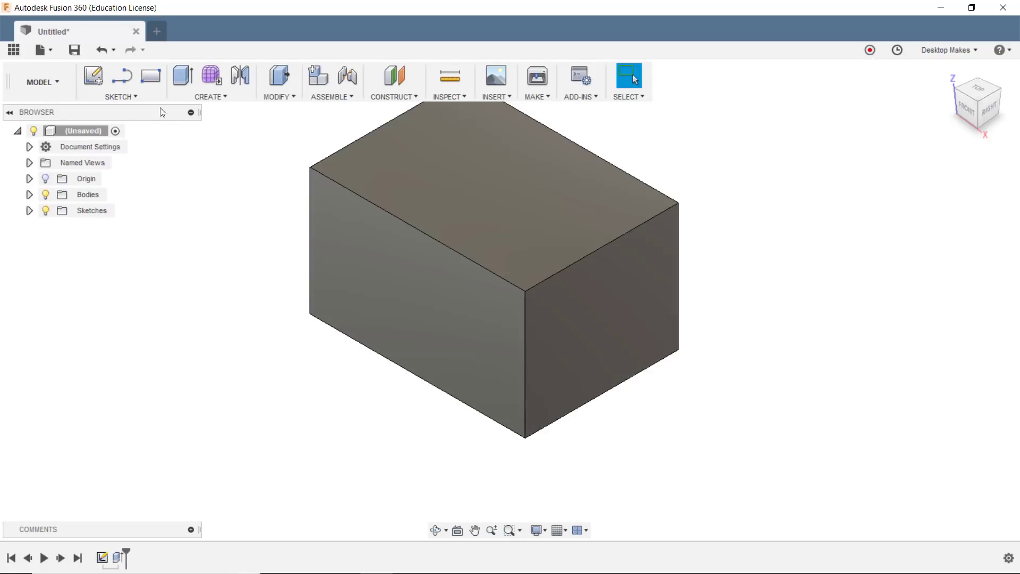
- On the box's right face, sketch a wavy five-point spline across the upper front corner, meeting both edges about 18 mm from the corner
left_click(143, 96)
left_click(139, 111)
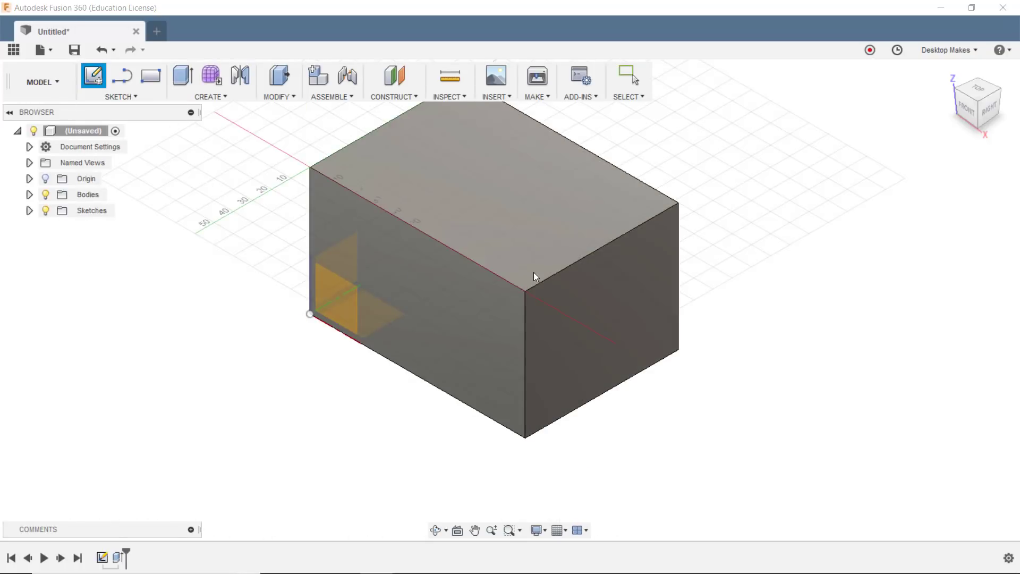
left_click(632, 323)
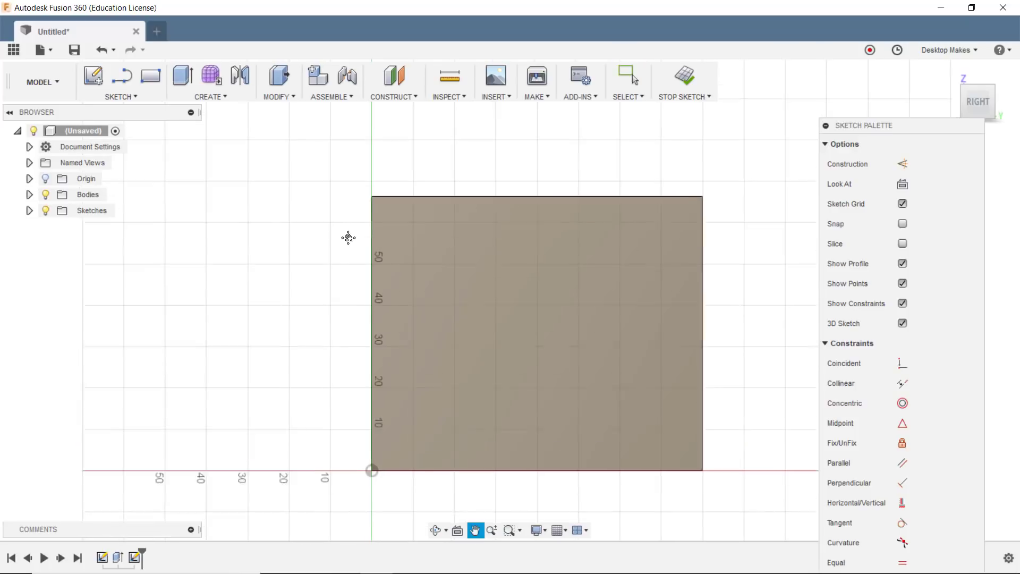
left_click(152, 99)
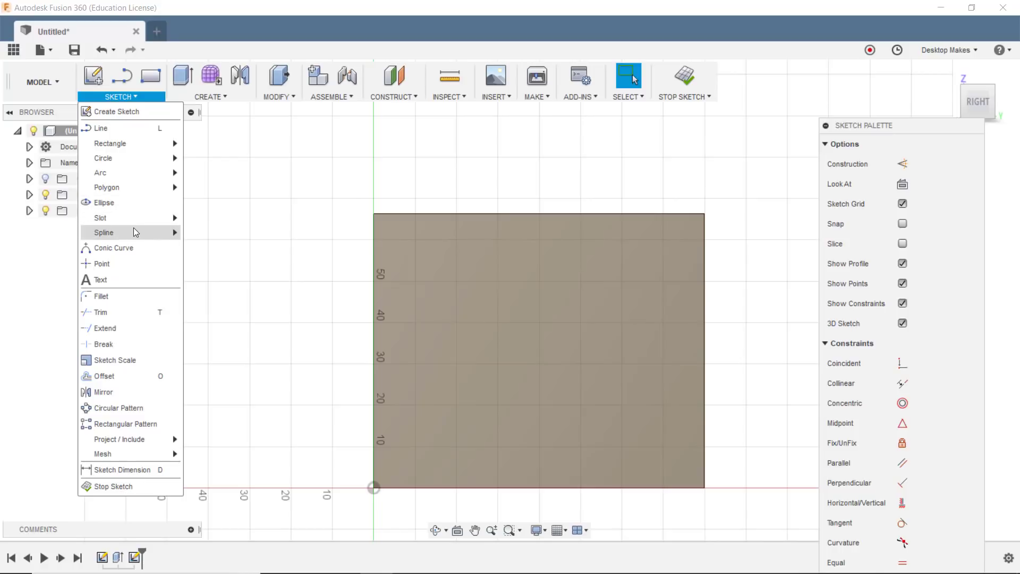
mouse_move(143, 232)
left_click(213, 235)
scroll(422, 222, "up", 5)
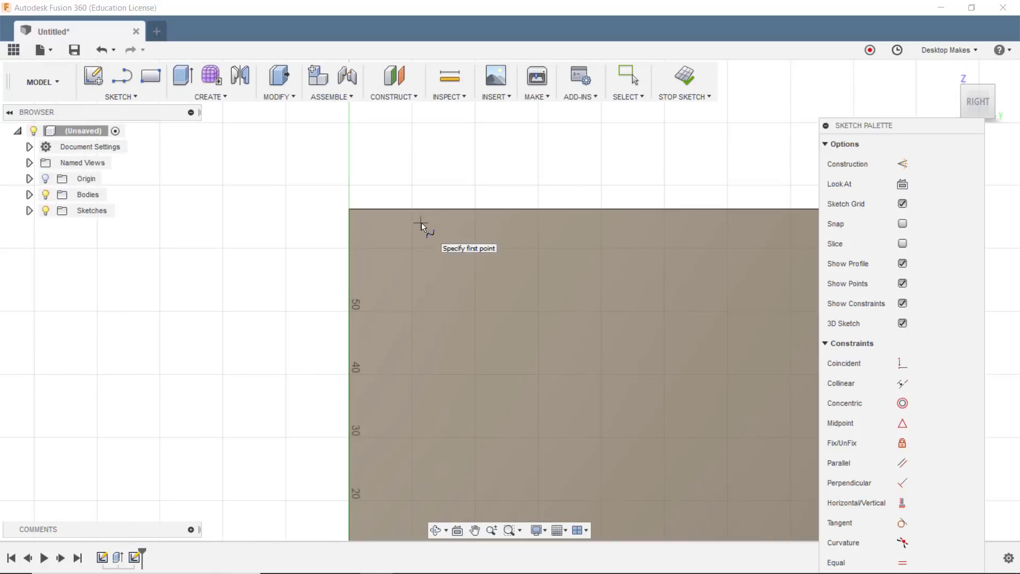
left_click(311, 374)
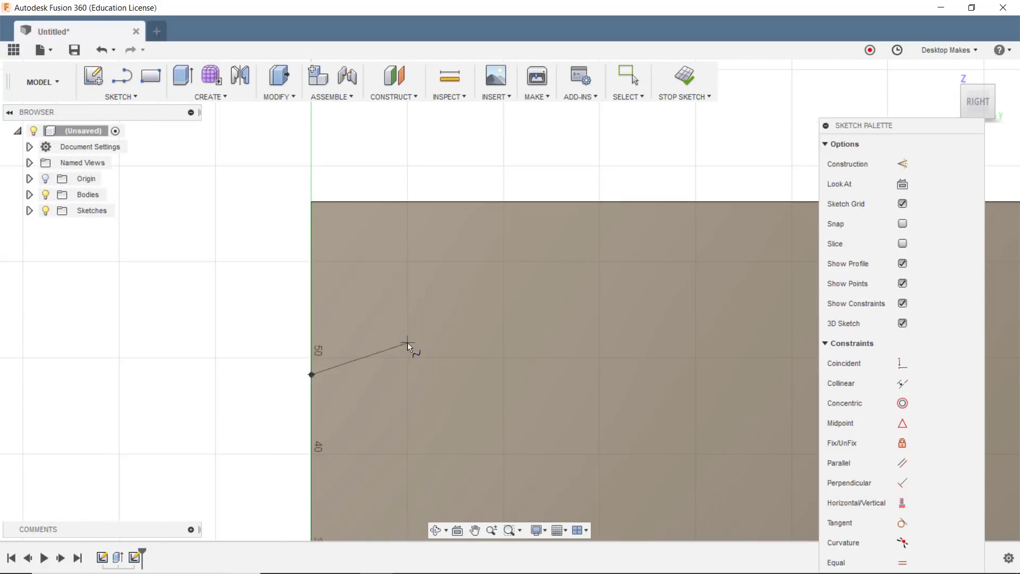
left_click(408, 344)
left_click(387, 275)
left_click(448, 250)
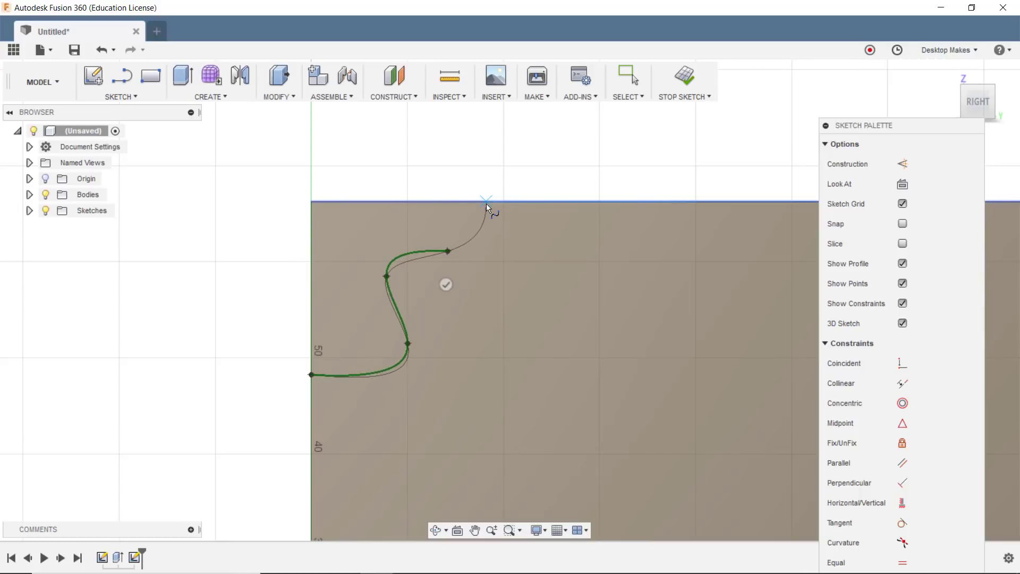
left_click(486, 203)
left_click(453, 202)
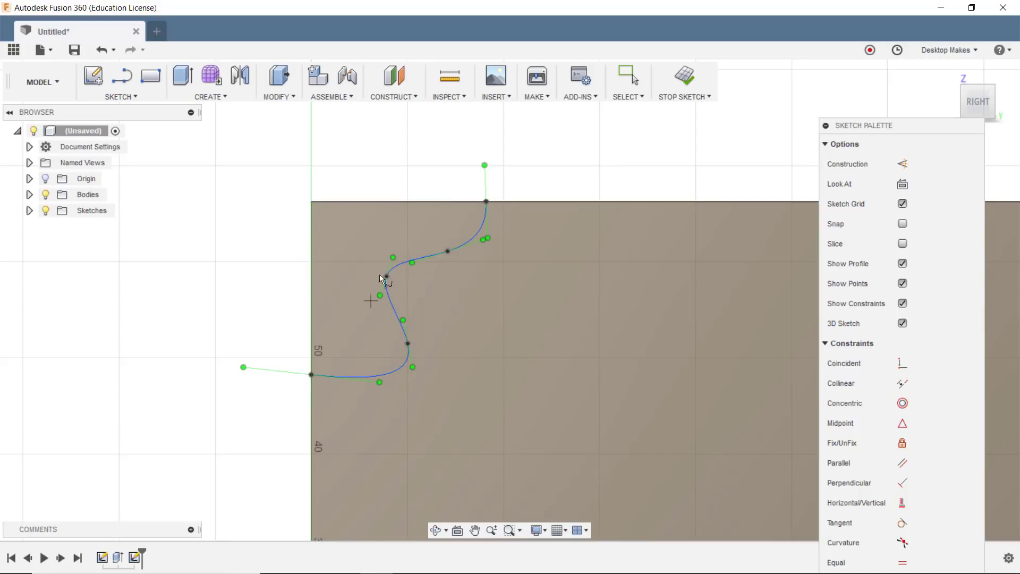
left_click(667, 80)
- Set up a single-path Sweep with the corner area cut off by the spline as profile and the adjoining long top edge as path
scroll(537, 298, "down", 5)
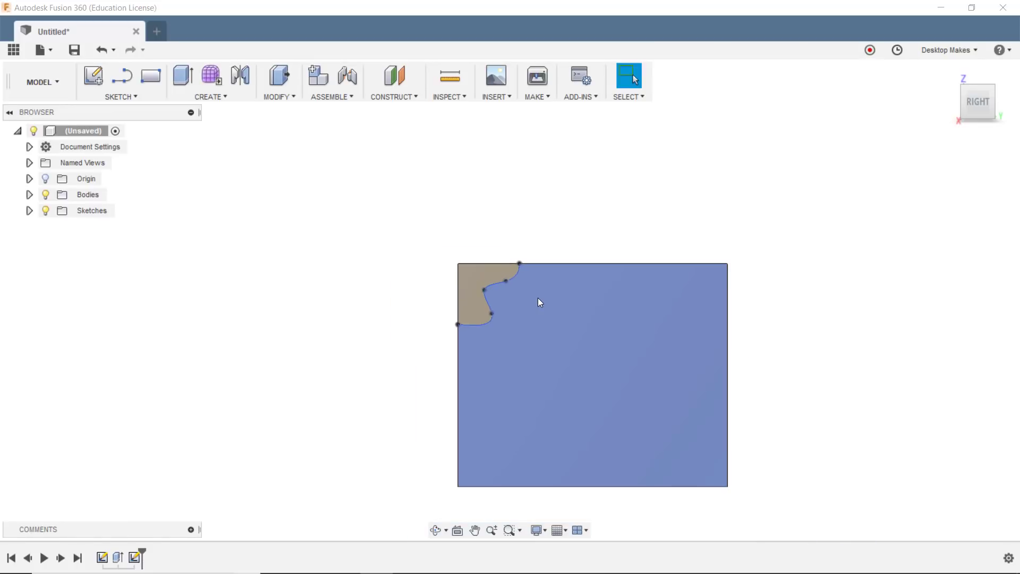
middle_click_drag(538, 298, 558, 324, "shift")
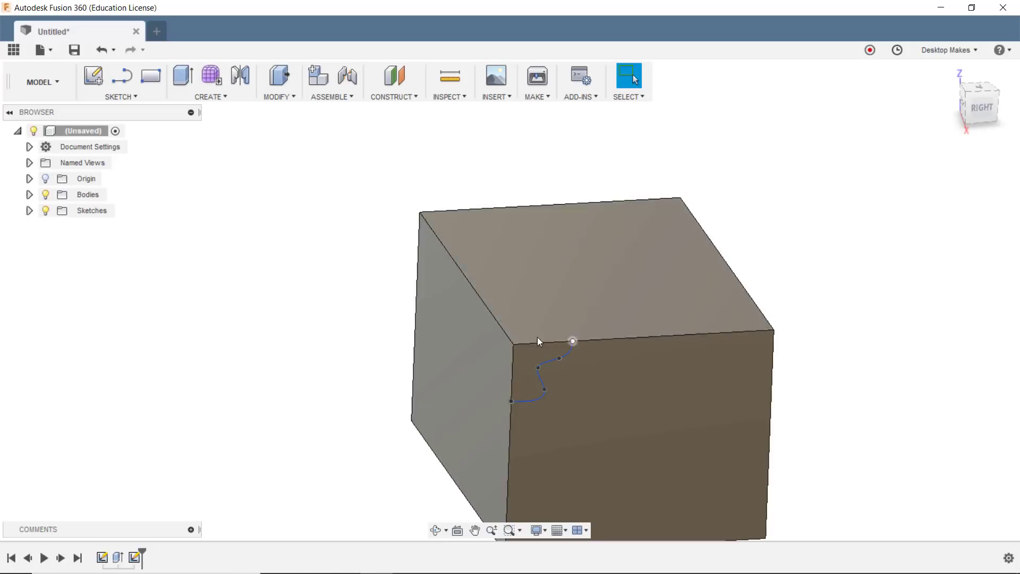
left_click(193, 97)
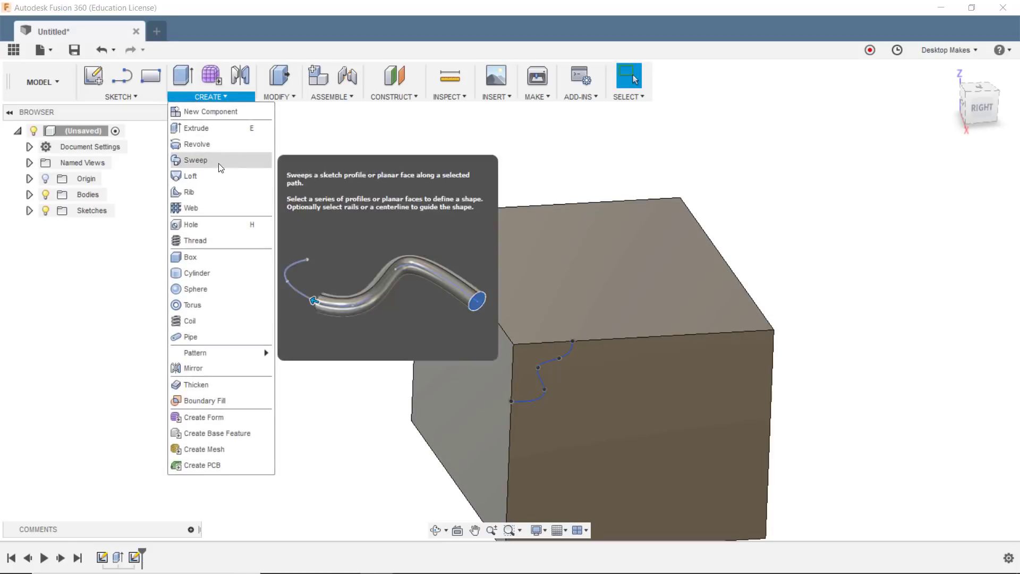
left_click(218, 163)
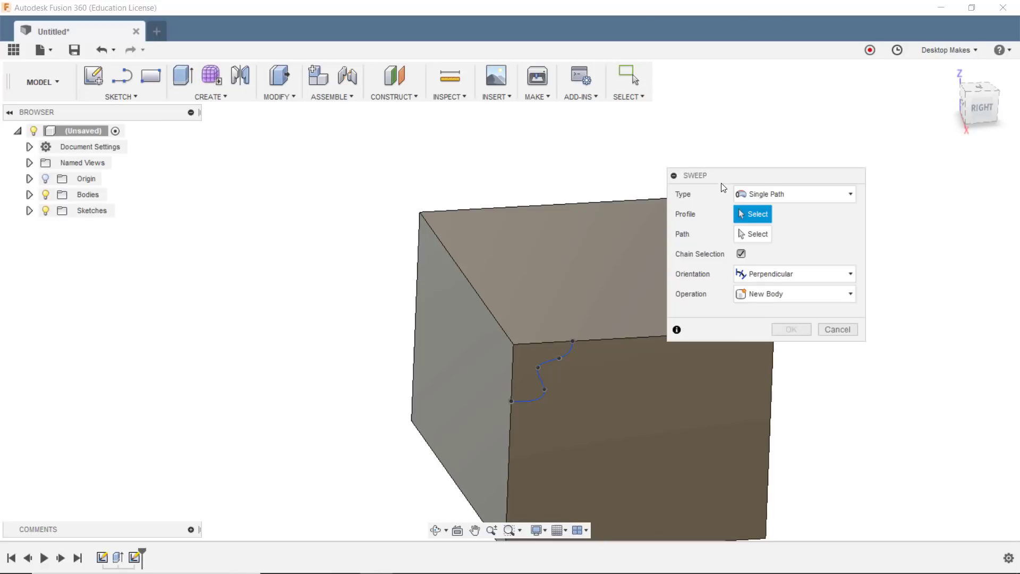
left_click_drag(724, 177, 738, 149)
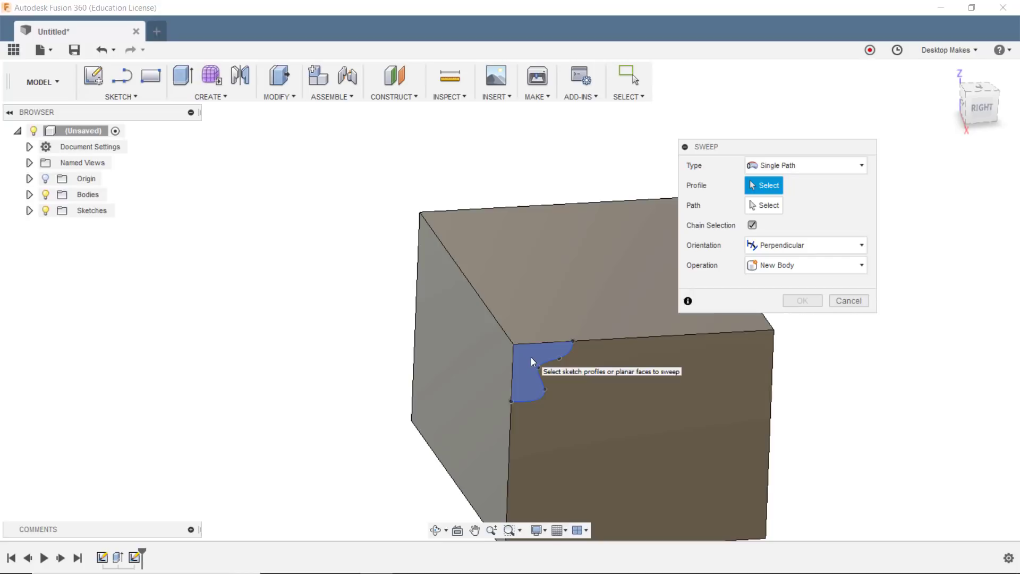
left_click(532, 363)
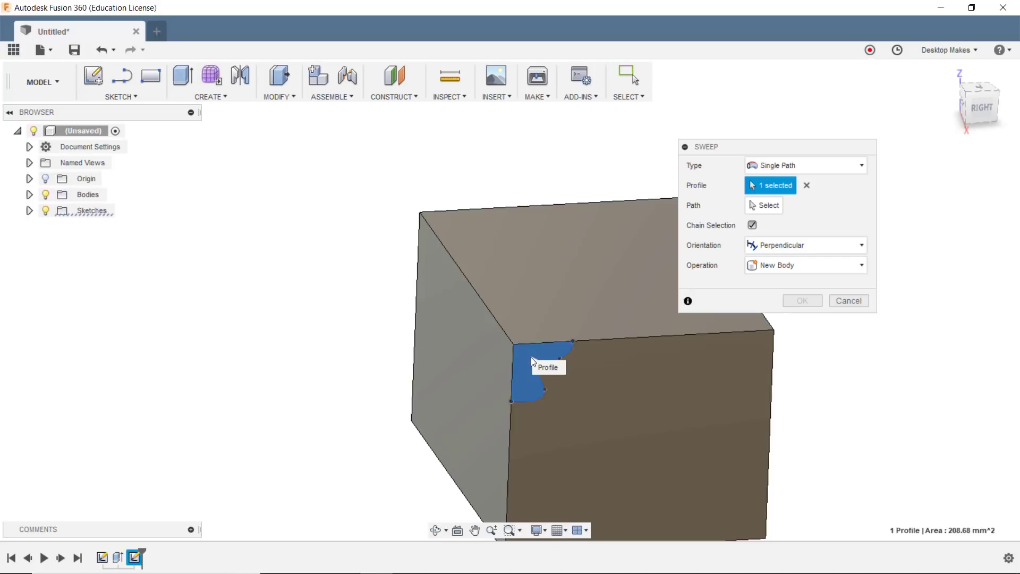
left_click(768, 207)
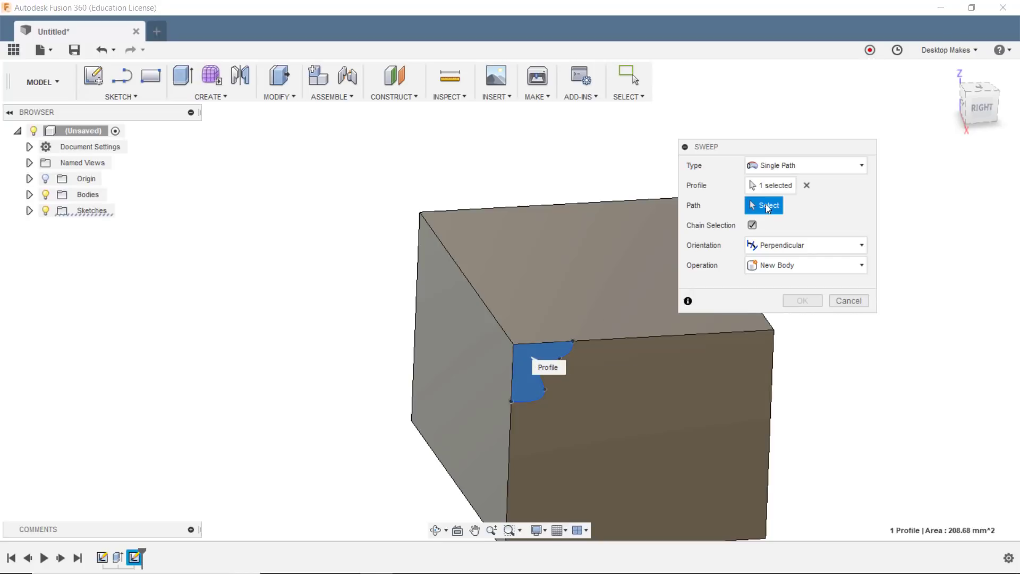
left_click(447, 250)
- Extend the sweep path around all four top edges of the box and complete the sweep as a cut
middle_click_drag(408, 307, 258, 347)
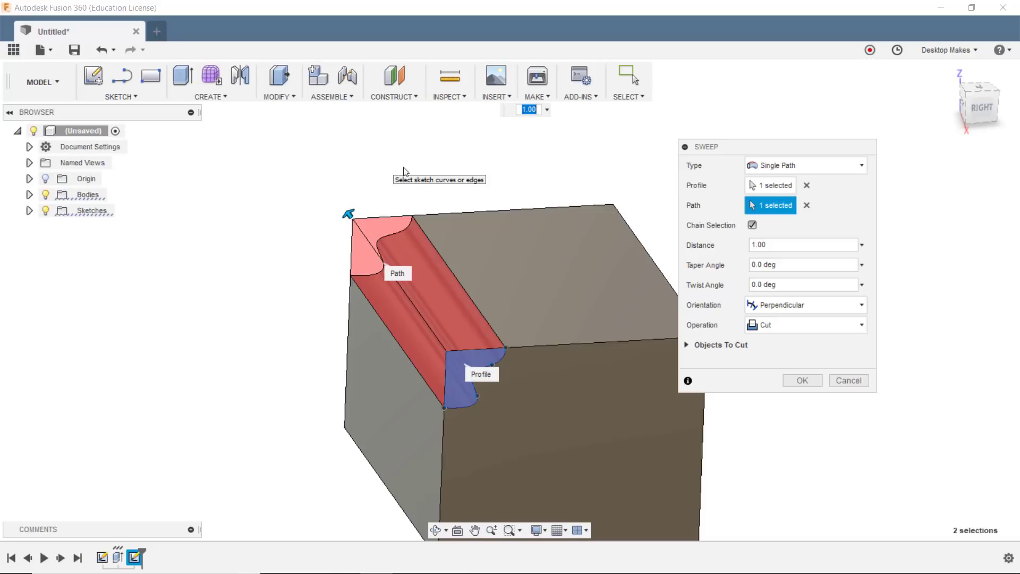
middle_click_drag(425, 175, 363, 154)
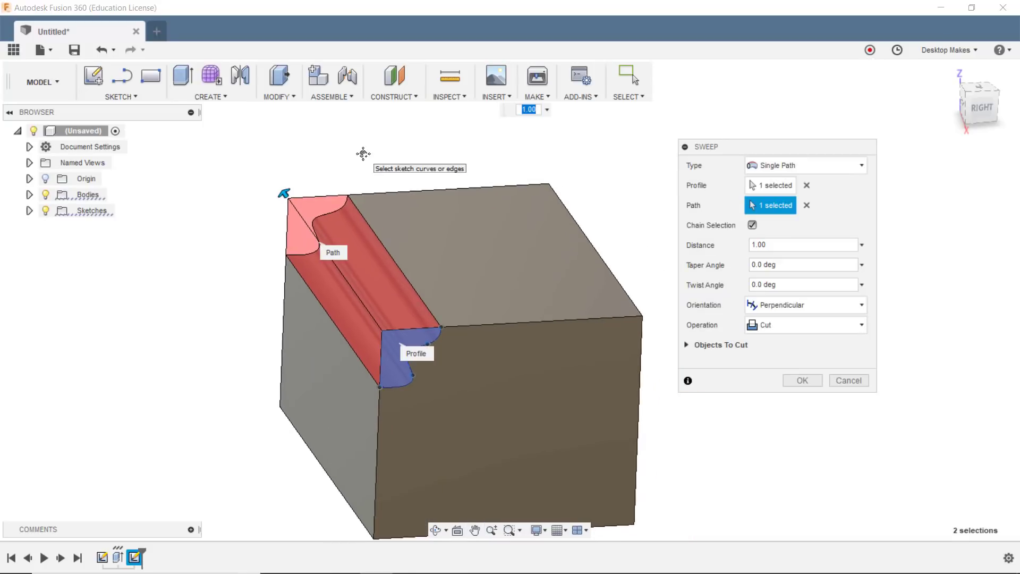
left_click(439, 189)
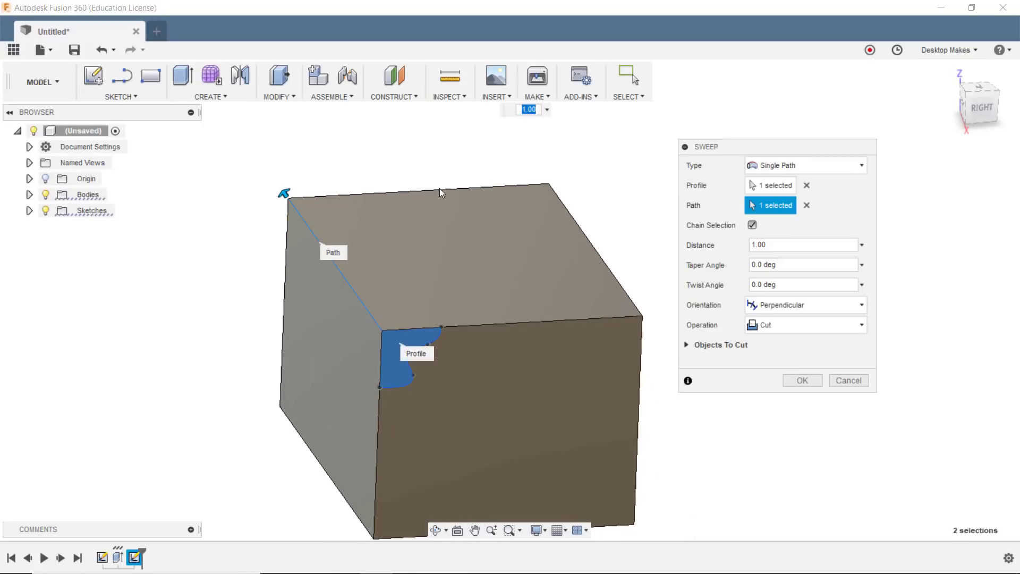
left_click(589, 240)
left_click(581, 321)
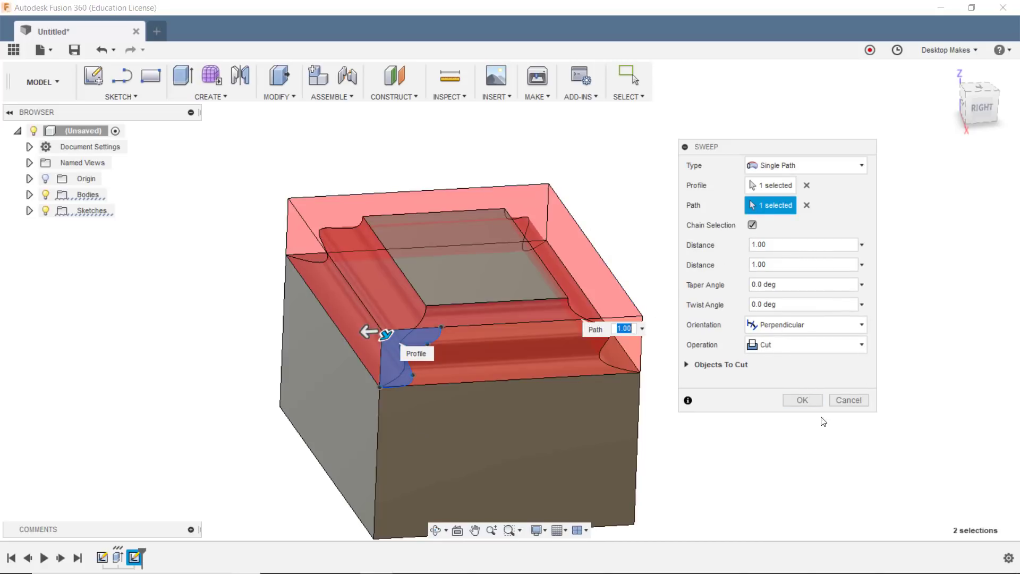
left_click(806, 403)
- Make the spline profile sketch, Sketch2, visible again on the finished body
mouse_move(805, 393)
middle_mouse_down("shift")
mouse_move(784, 348)
mouse_move(736, 368)
mouse_move(657, 376)
mouse_move(791, 376)
mouse_move(824, 392)
middle_mouse_up("shift")
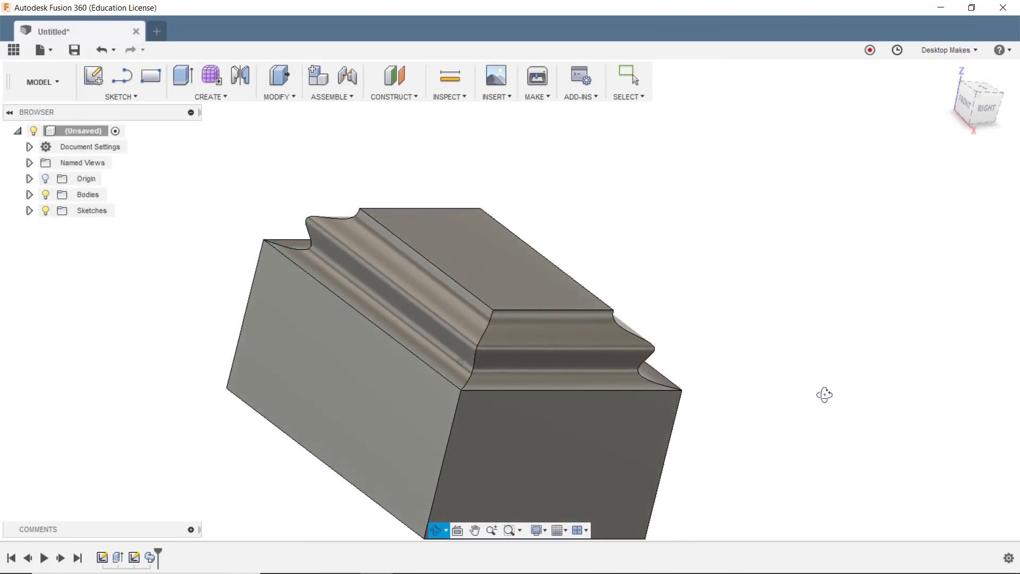
middle_click_drag(659, 242, 714, 333, "shift")
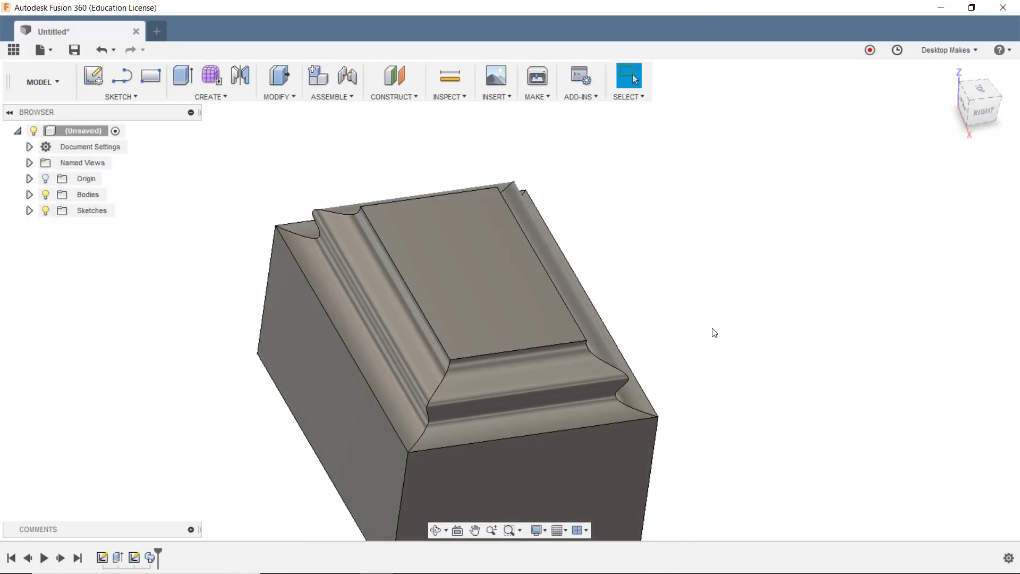
left_click(29, 211)
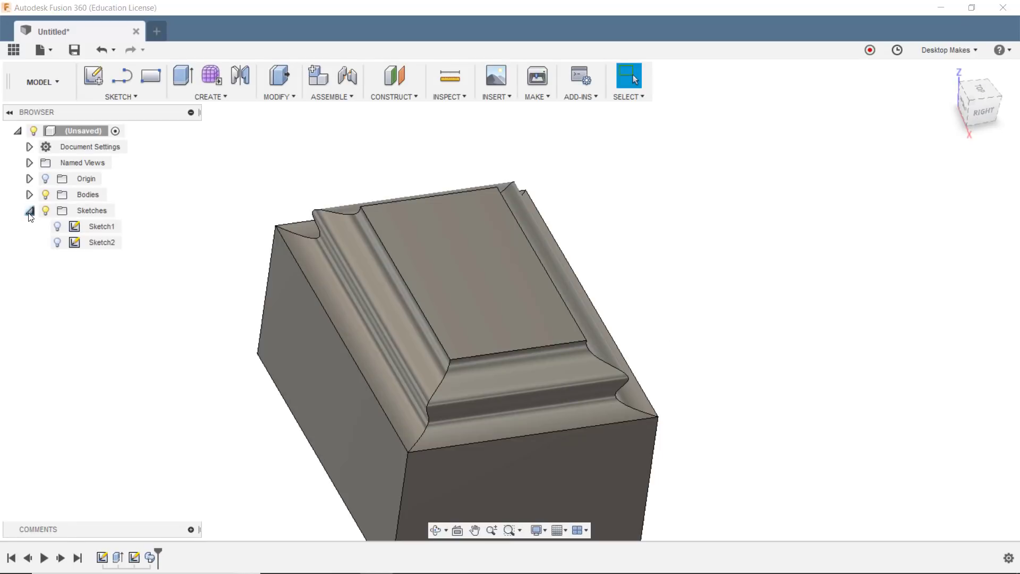
left_click(52, 244)
left_click(57, 244)
- Reshape the edge profile by moving the spline's middle point to about Y 15.7, Z 55.7 mm and its lower point to about Y 8.9, Z 53.8 mm
middle_click_drag(275, 399, 321, 337)
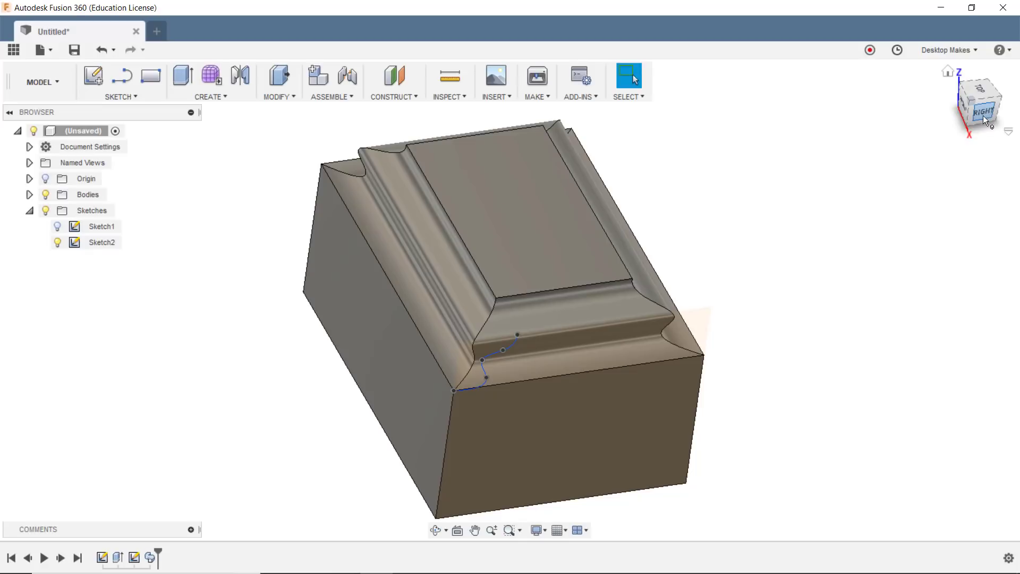
left_click(983, 116)
scroll(450, 343, "up", 3)
middle_click_drag(451, 342, 480, 372, "shift")
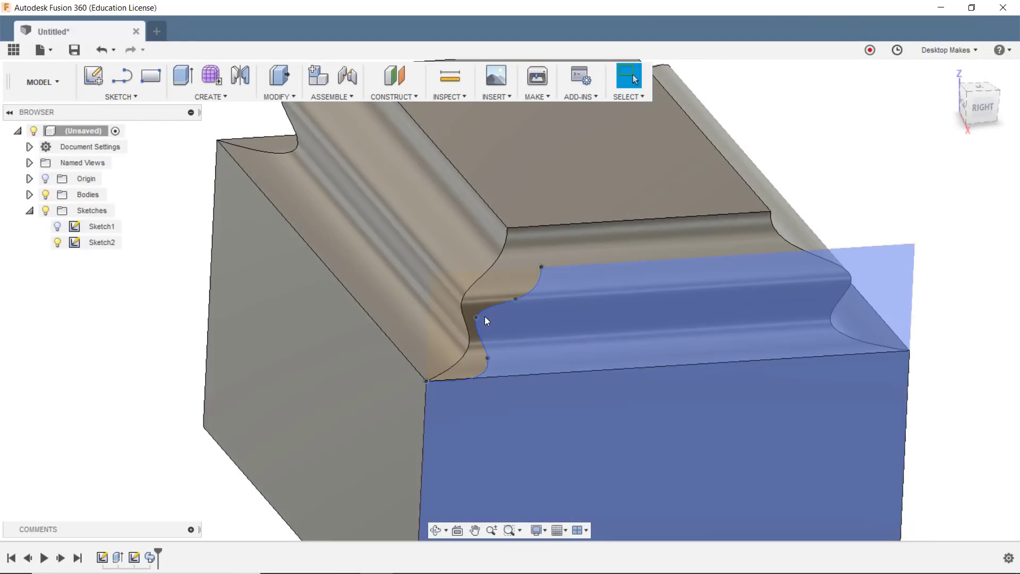
left_click_drag(480, 317, 524, 330)
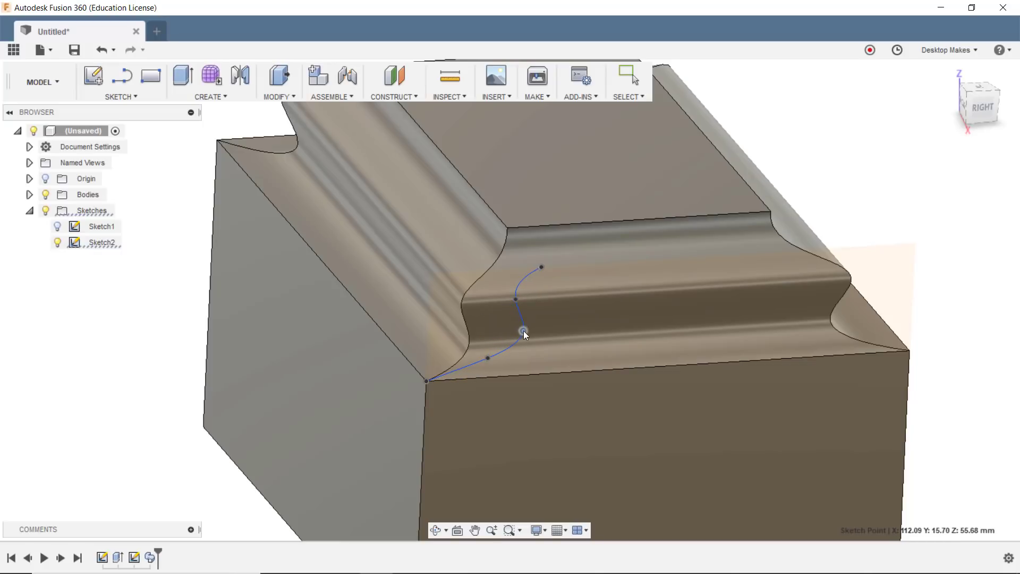
middle_click_drag(540, 344, 533, 330, "shift")
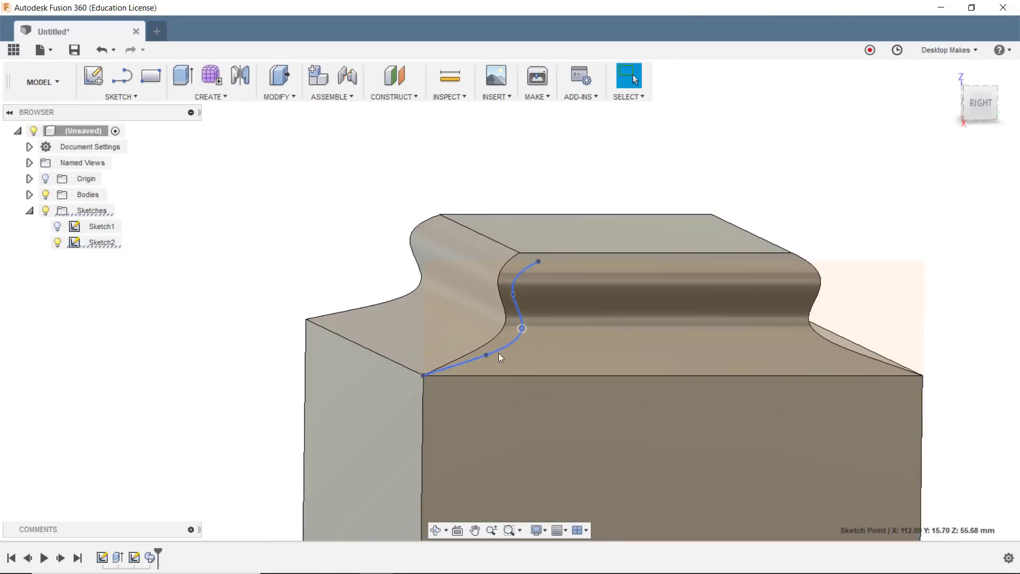
left_click_drag(486, 354, 479, 341)
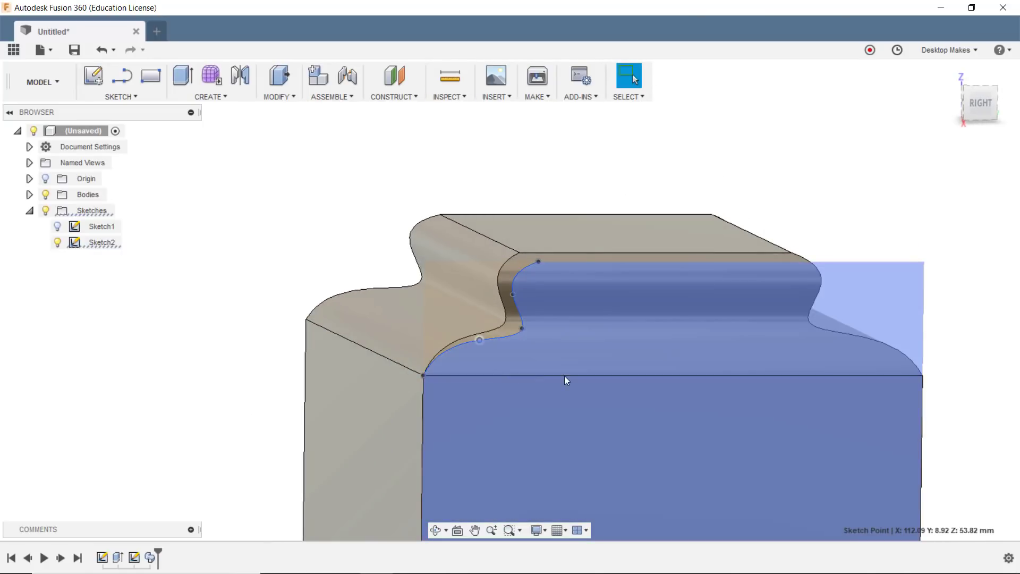
- Reshape the edge profile by moving the spline's lower point to about Y 10.6, Z 51.7, upper to Y 12.8, Z 61.9, and middle to Y 11.4, Z 56.4 mm
scroll(366, 255, "up", 1)
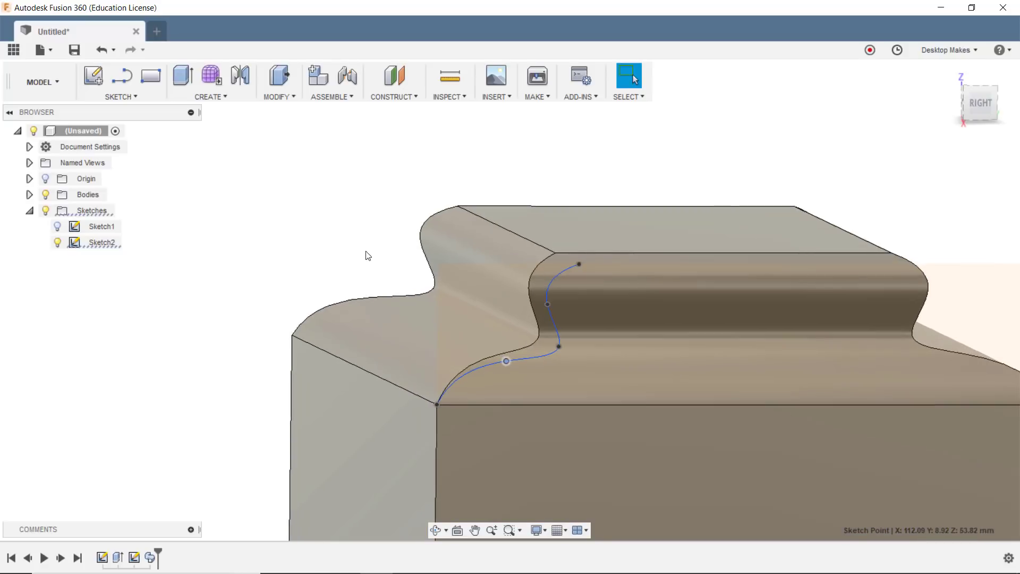
scroll(365, 255, "down", 2)
left_click_drag(462, 327, 470, 337)
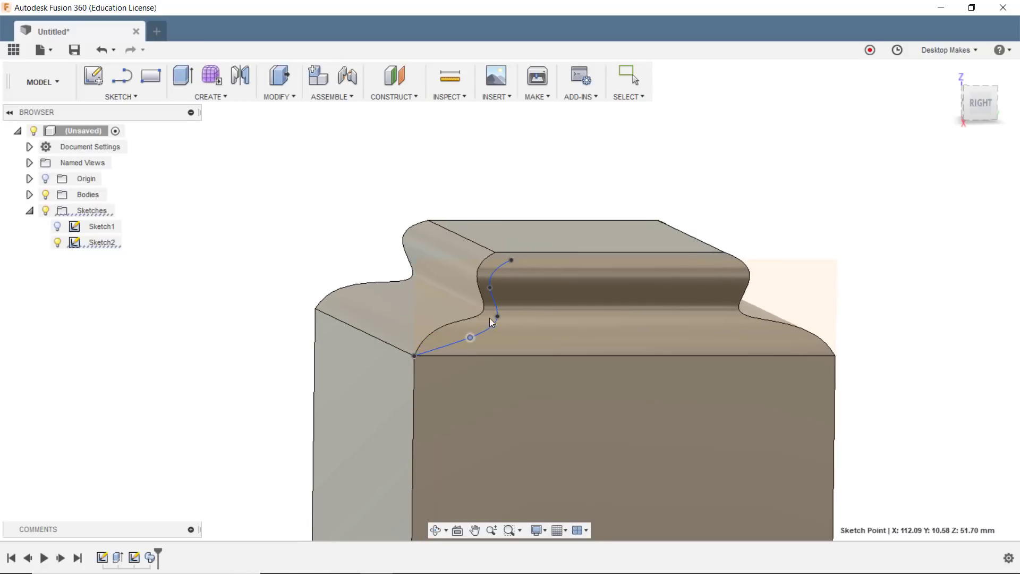
left_click_drag(492, 288, 484, 283)
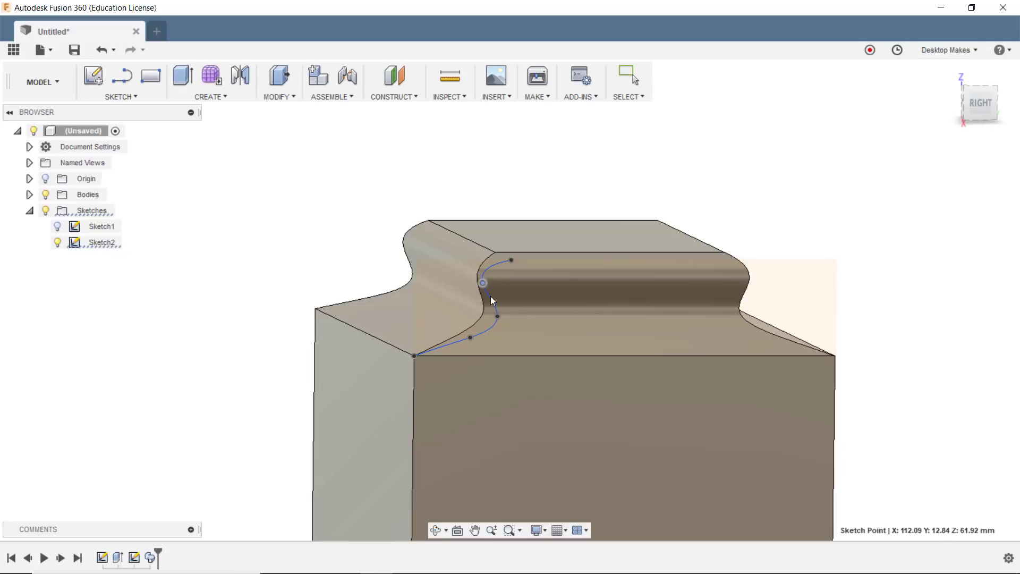
left_click_drag(495, 318, 475, 312)
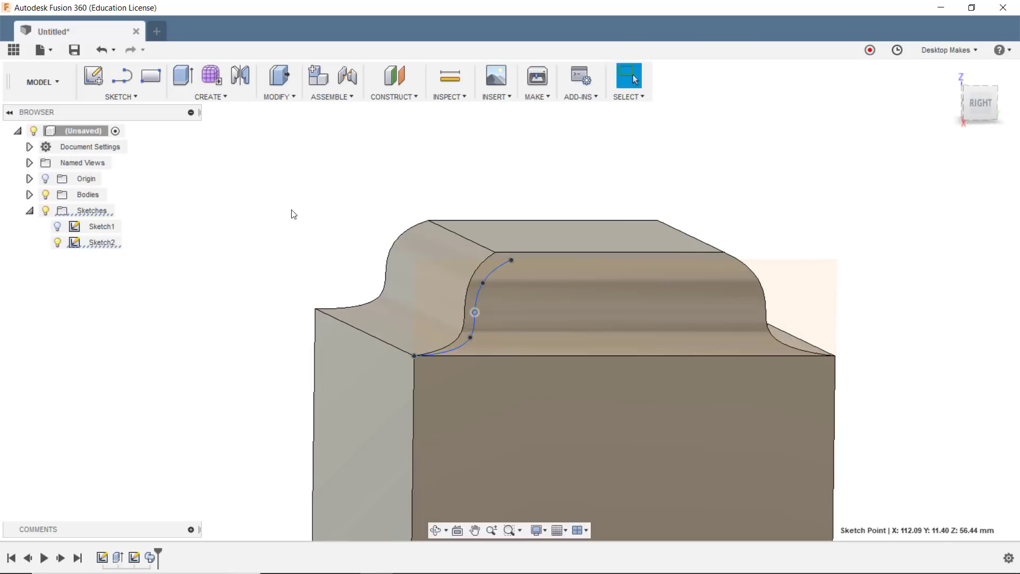
middle_click_drag(308, 248, 520, 269, "shift")
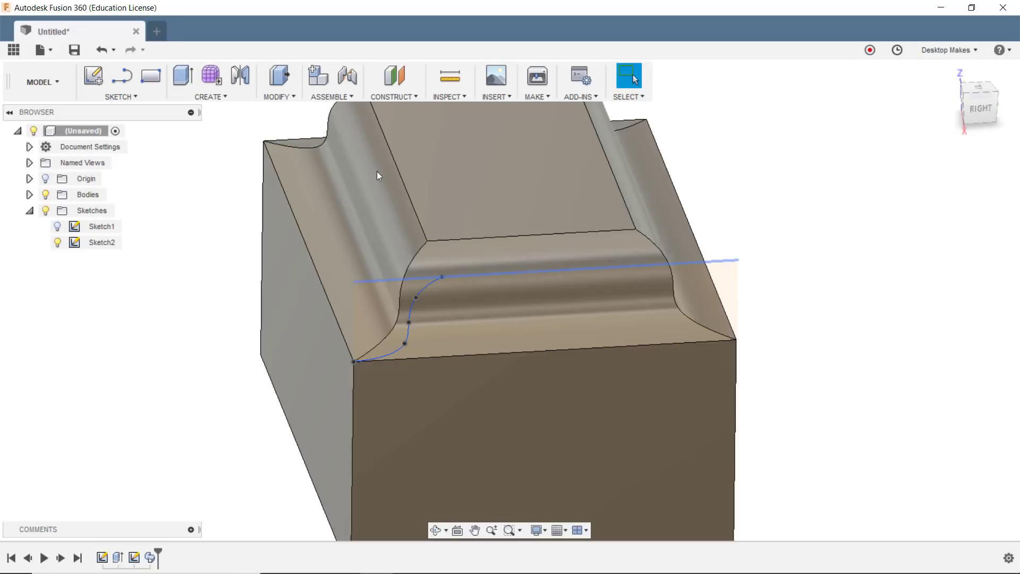
- Start a new design and begin a sketch on the front (XZ) origin plane
left_click(161, 31)
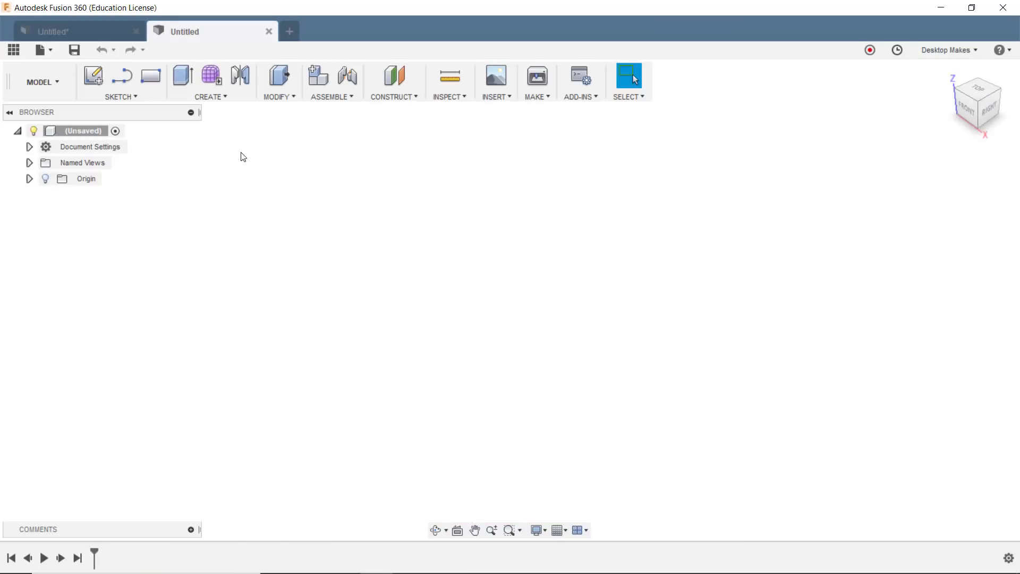
left_click(101, 84)
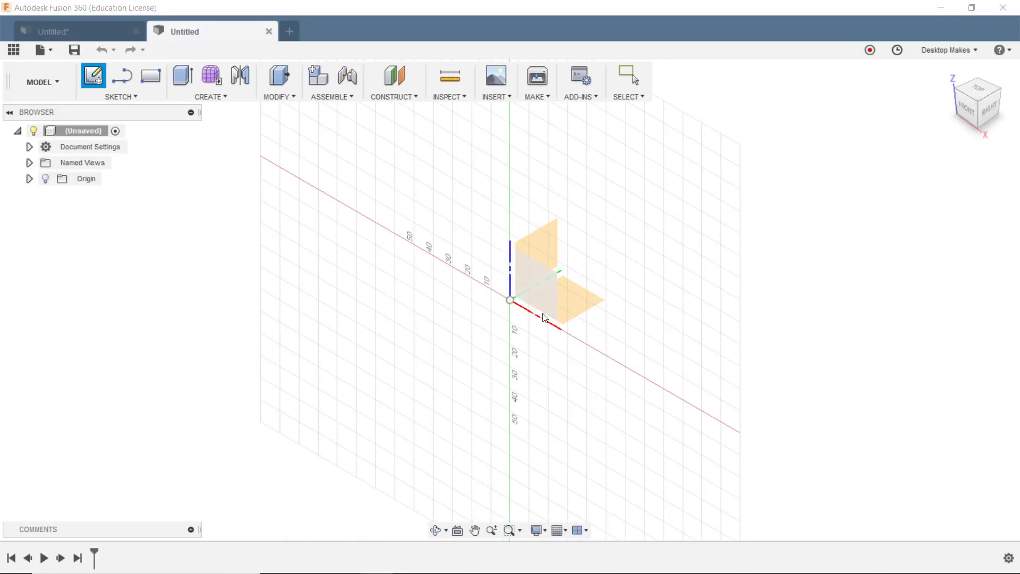
left_click(538, 293)
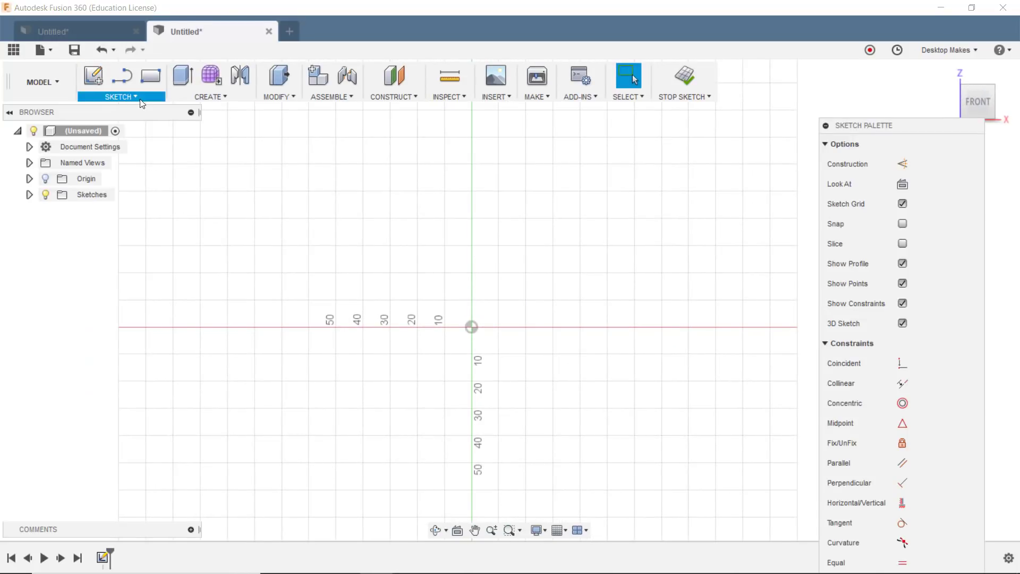
- Sketch an S-shaped fit point spline through four points, about 160 mm wide, above the origin and finish the sketch
left_click(140, 100)
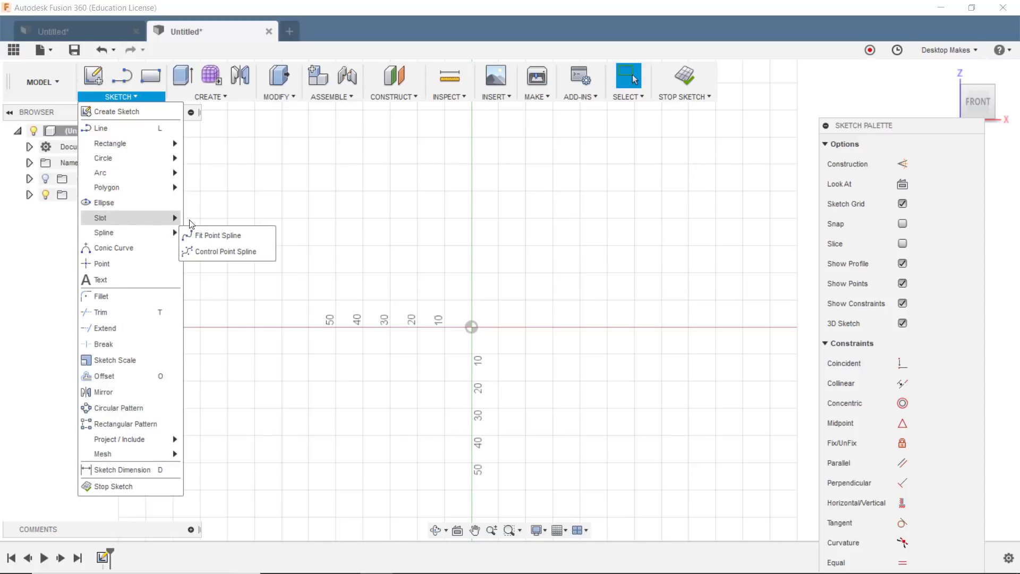
left_click(218, 235)
left_click(339, 276)
left_click(456, 218)
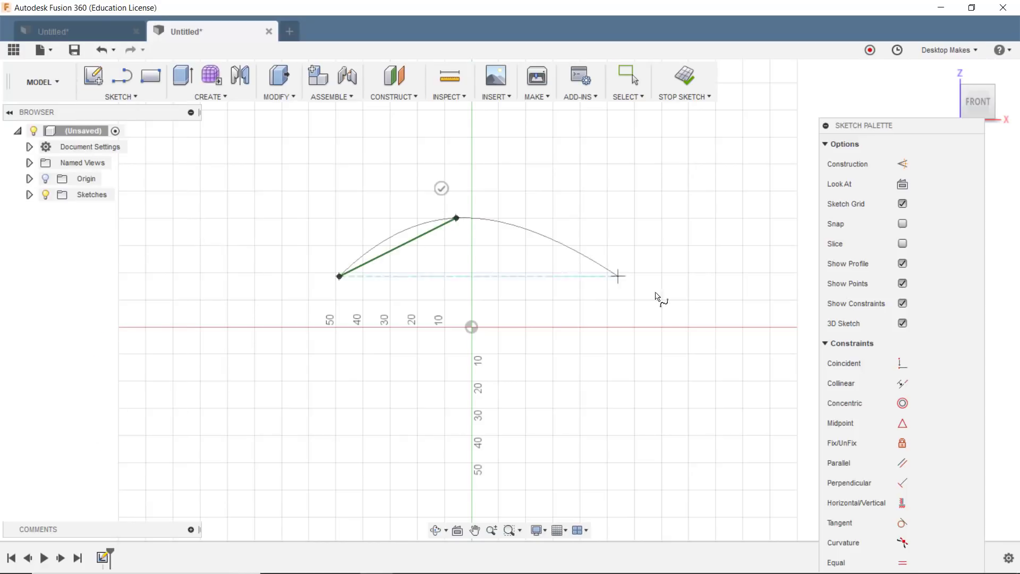
left_click(677, 302)
left_click(779, 255)
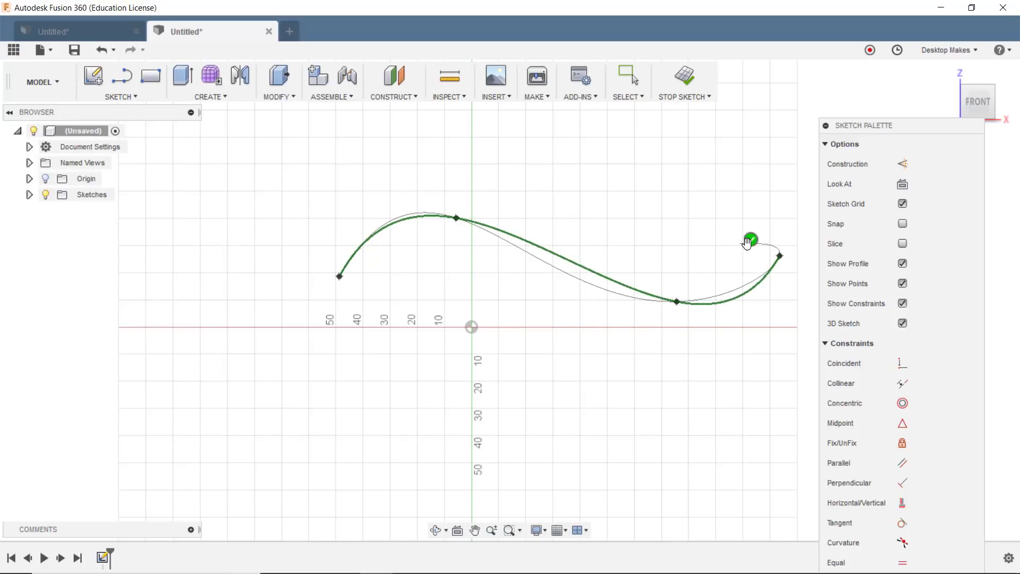
left_click(750, 240)
left_click(678, 84)
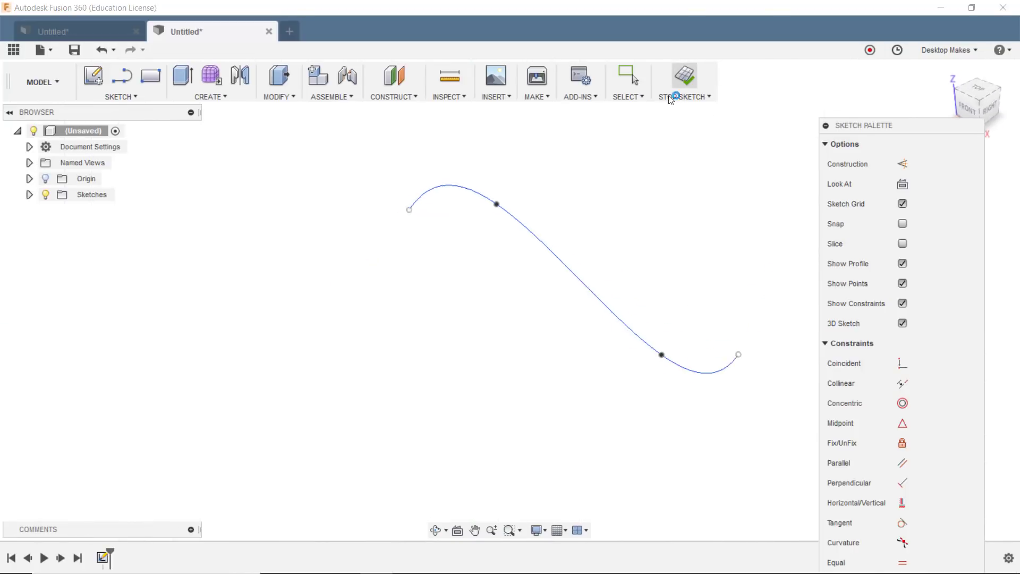
- Sketch an arched three-point fit point spline about 125 mm wide on the right (YZ) origin plane, crossing the first spline, and finish the sketch
left_click(93, 76)
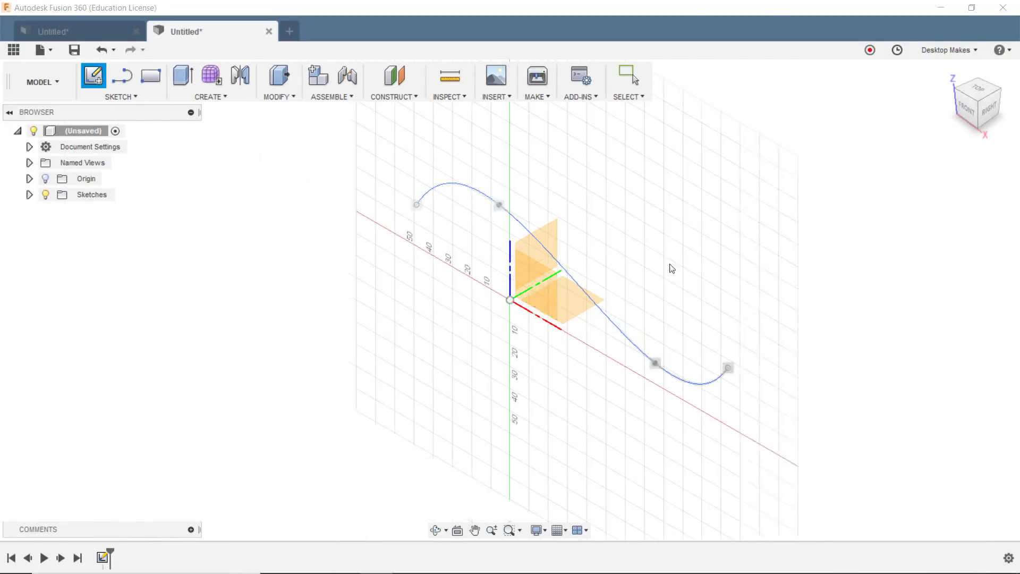
left_click(554, 225)
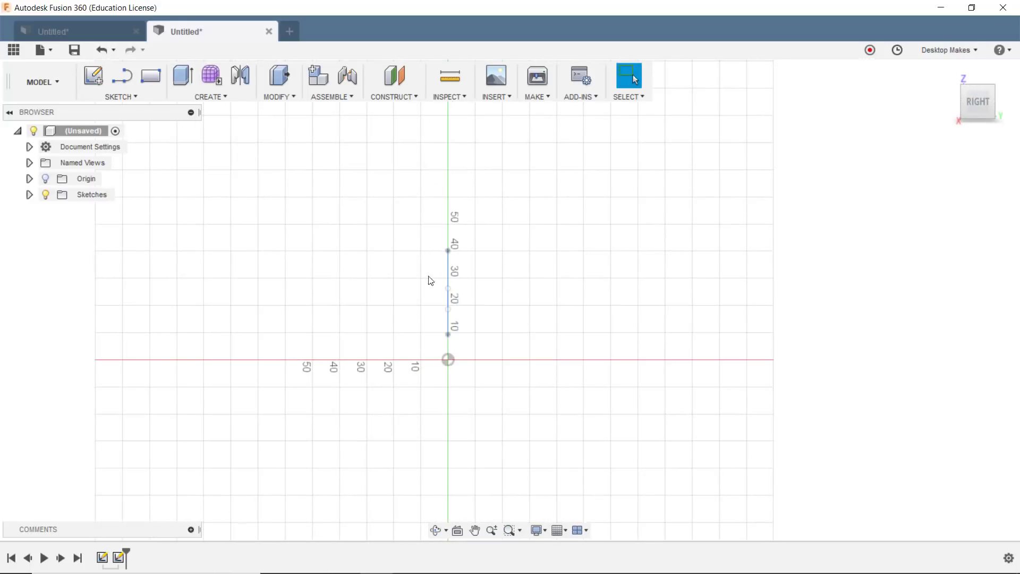
left_click(137, 100)
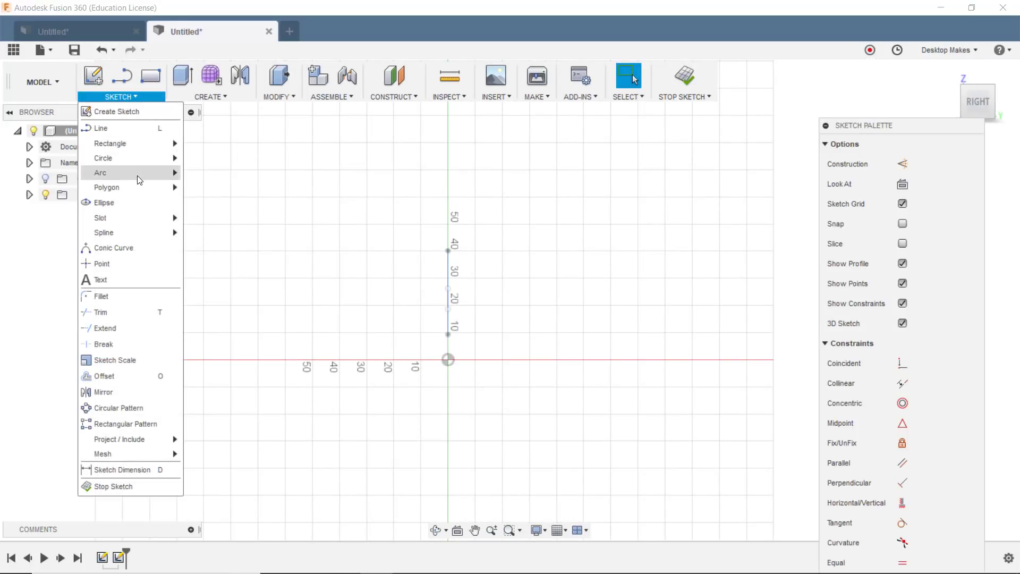
mouse_move(141, 233)
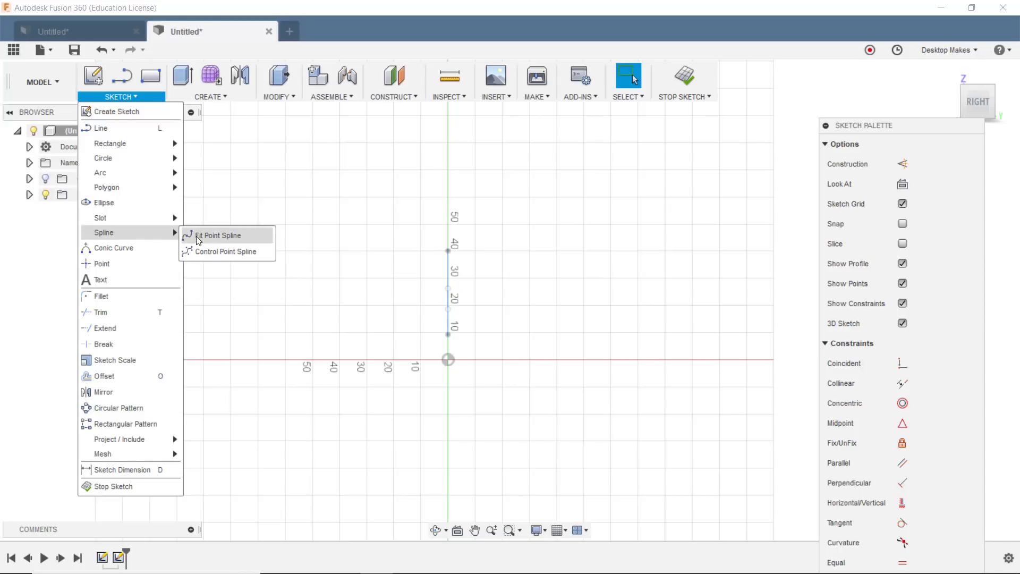
left_click(199, 236)
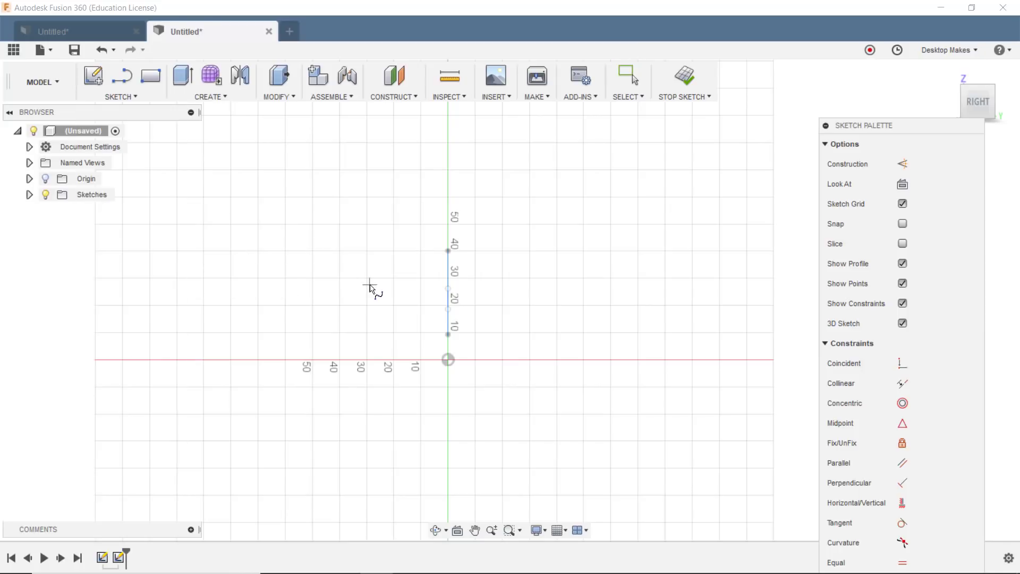
left_click(399, 321)
left_click(510, 285)
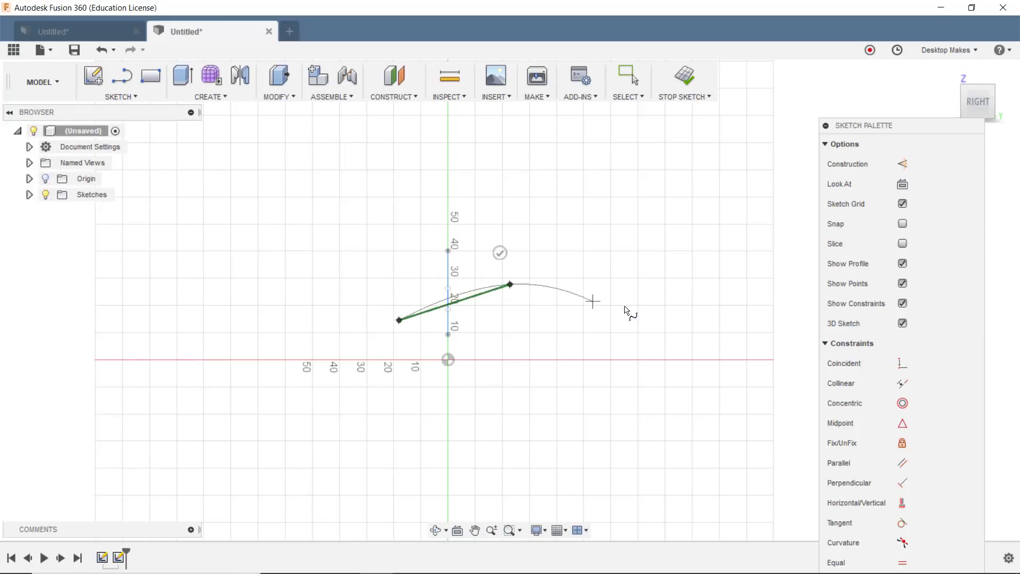
left_click(734, 389)
left_click(717, 416)
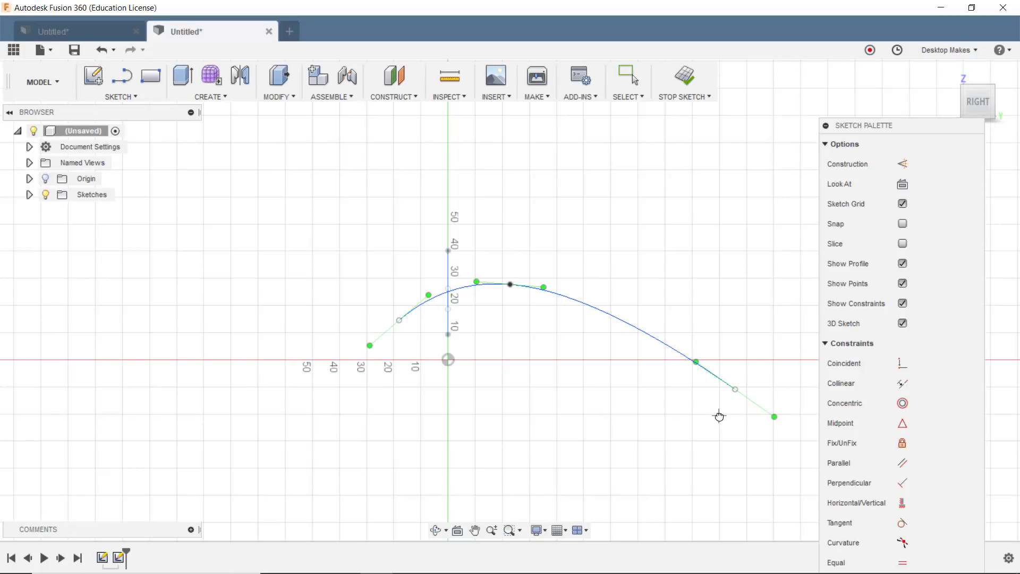
left_click(682, 80)
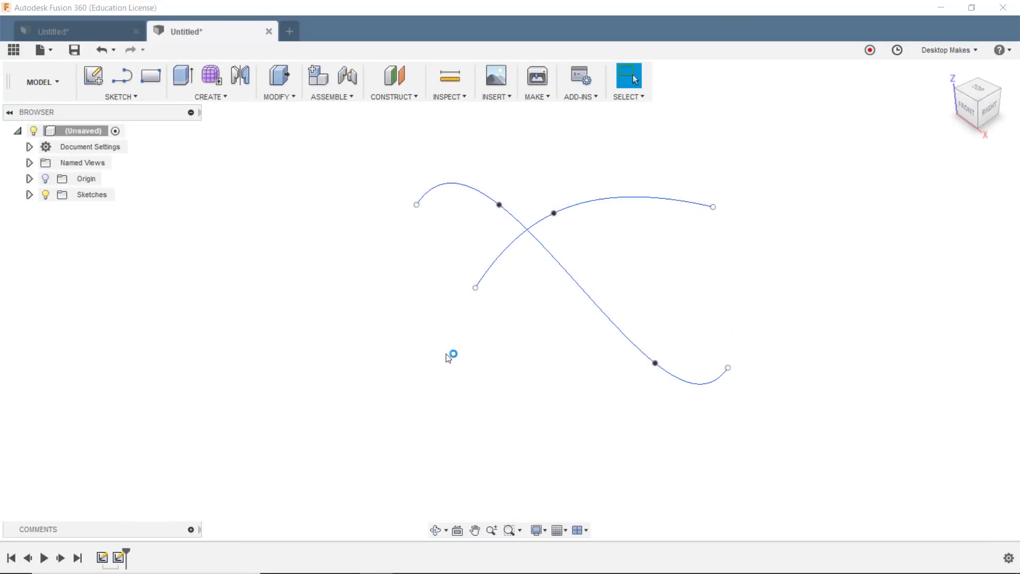
mouse_move(449, 357)
middle_mouse_down("shift")
mouse_move(485, 398)
mouse_move(476, 353)
mouse_move(337, 288)
mouse_move(392, 300)
mouse_move(446, 292)
middle_mouse_up("shift")
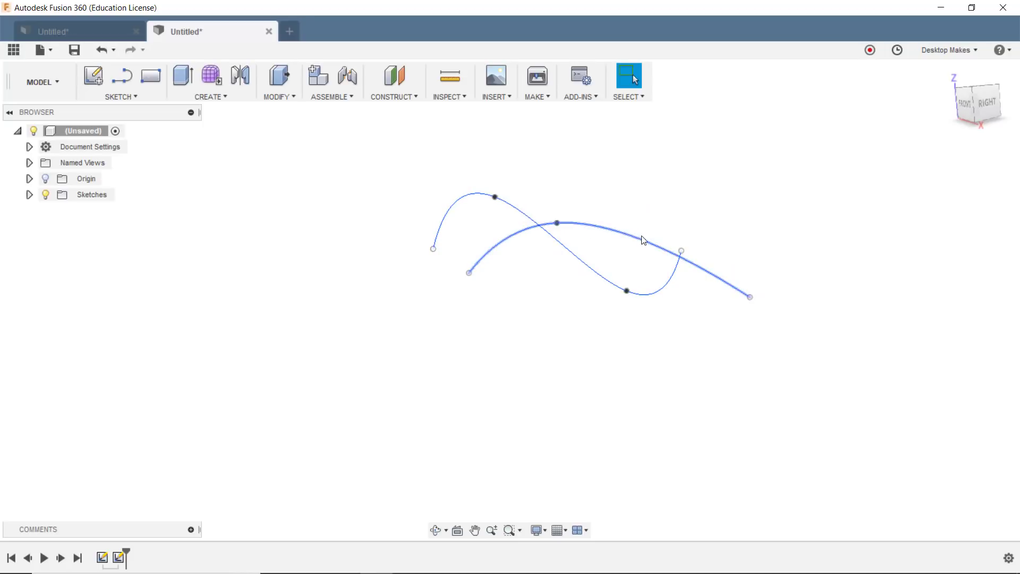
mouse_move(751, 348)
middle_mouse_down("shift")
mouse_move(711, 365)
mouse_move(745, 349)
middle_mouse_up("shift")
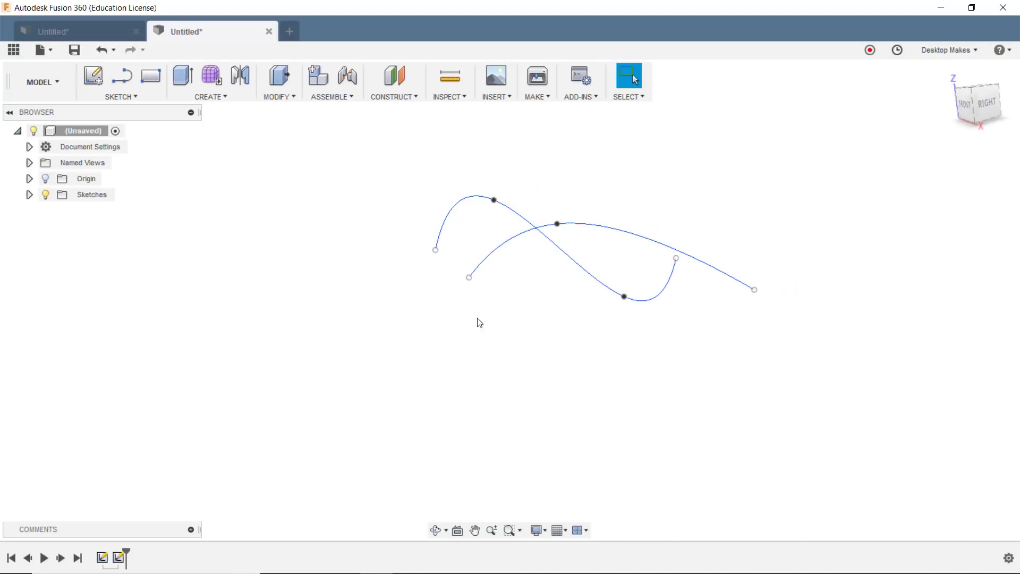
left_click(222, 97)
left_click(212, 161)
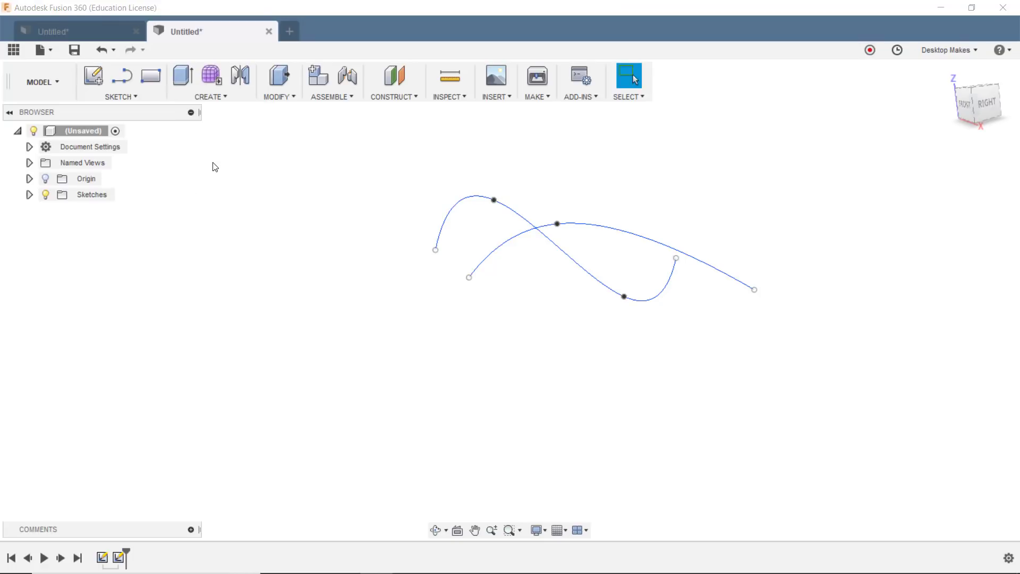
middle_click_drag(538, 250, 486, 301)
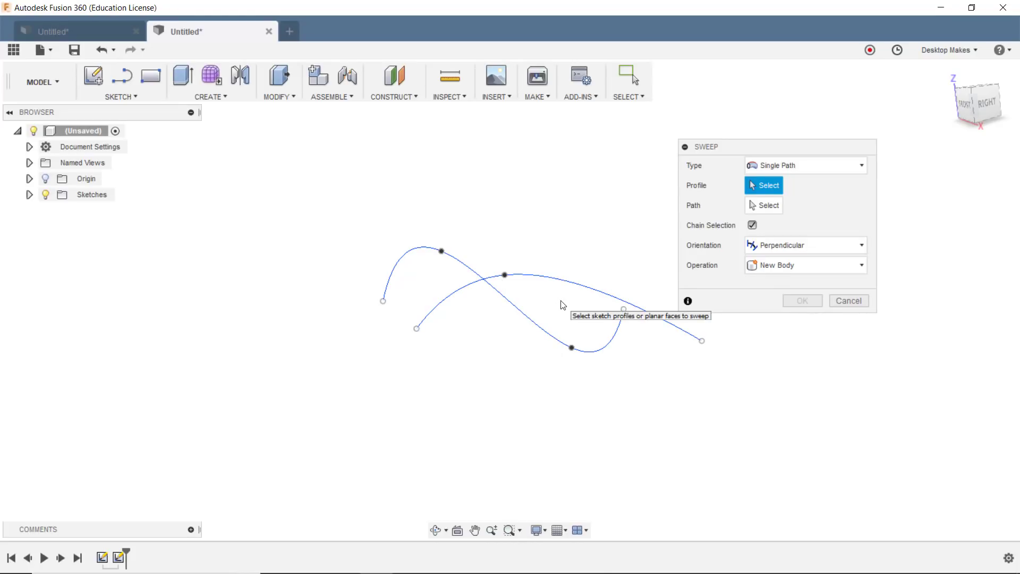
left_click(865, 301)
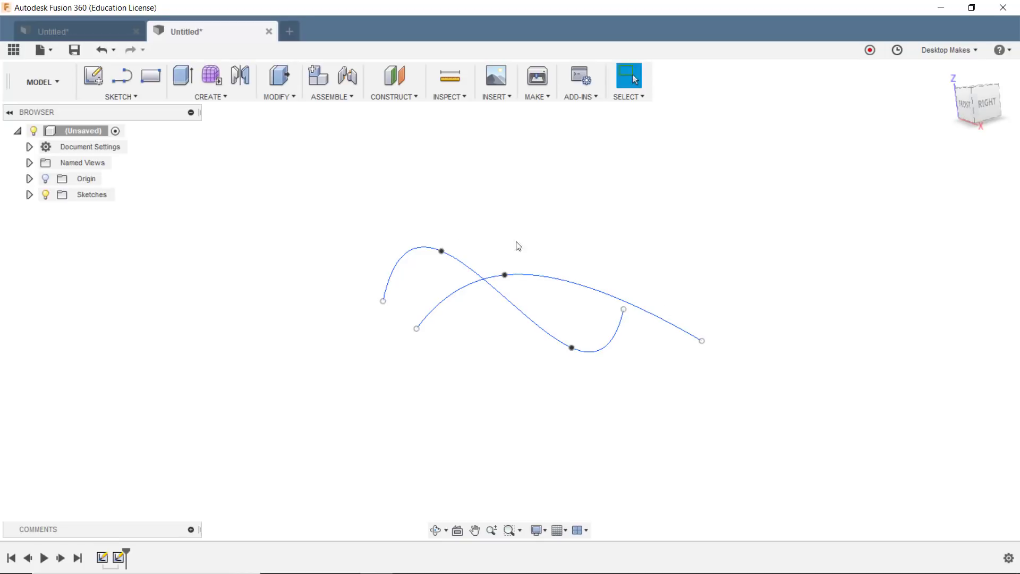
- Switch to the Patch workspace for surface modeling
left_click(59, 87)
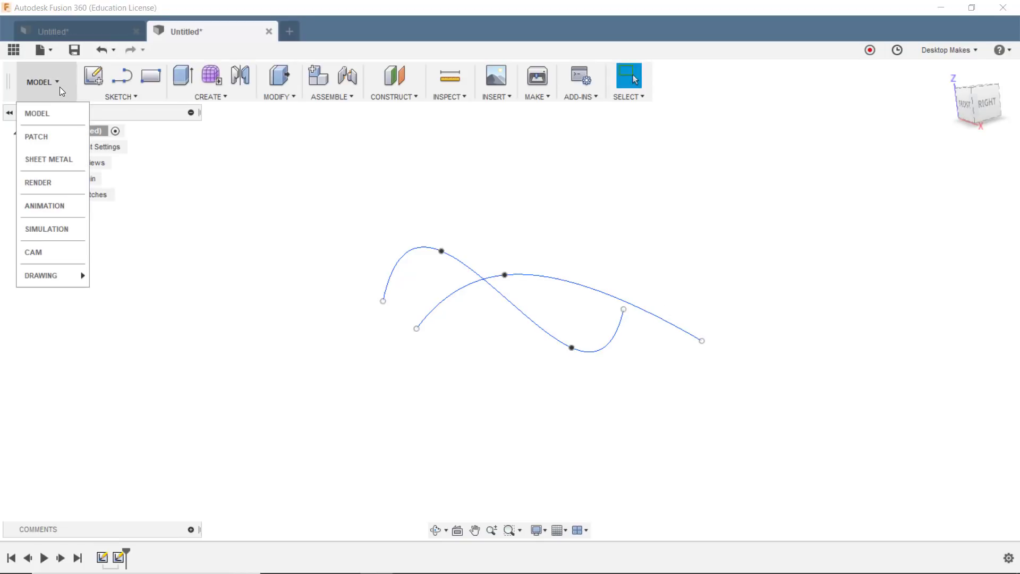
left_click(49, 136)
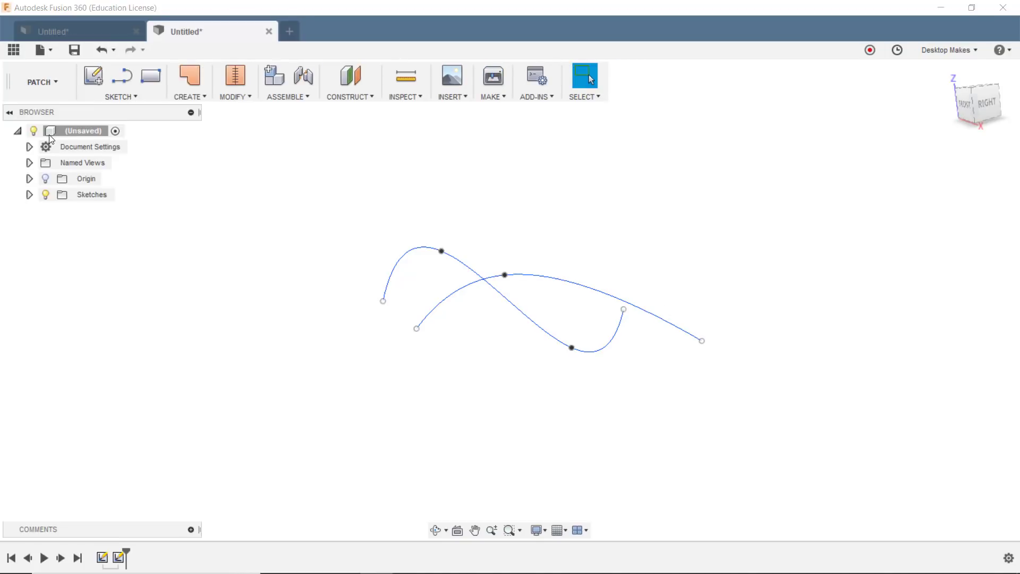
left_click(184, 96)
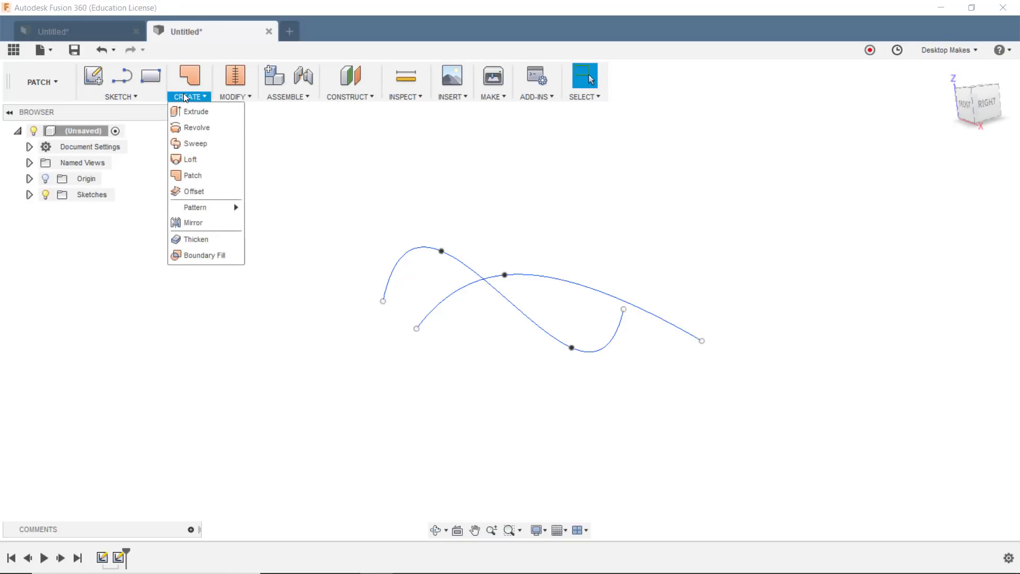
left_click(193, 111)
left_click(478, 276)
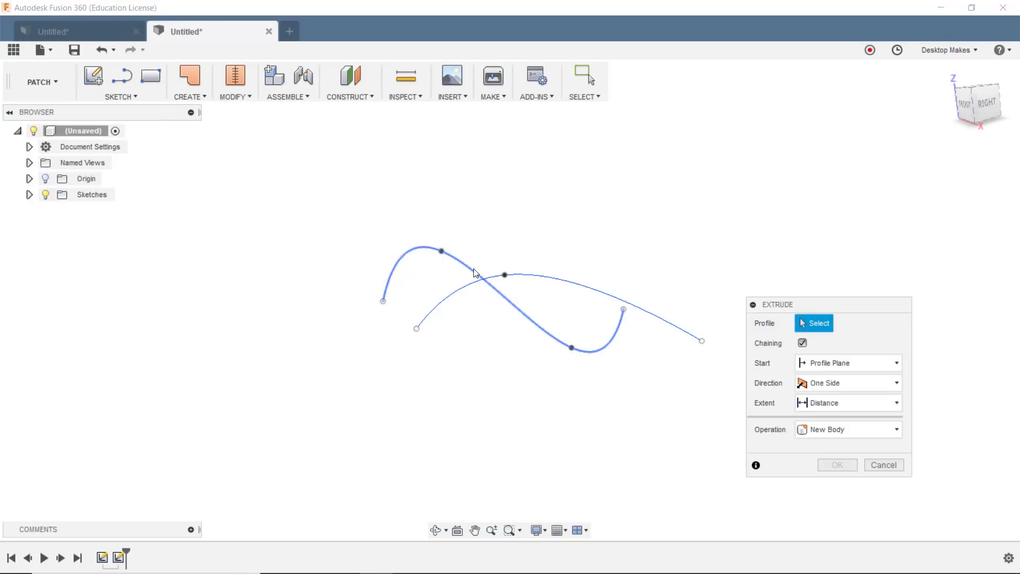
left_click_drag(483, 267, 821, 200)
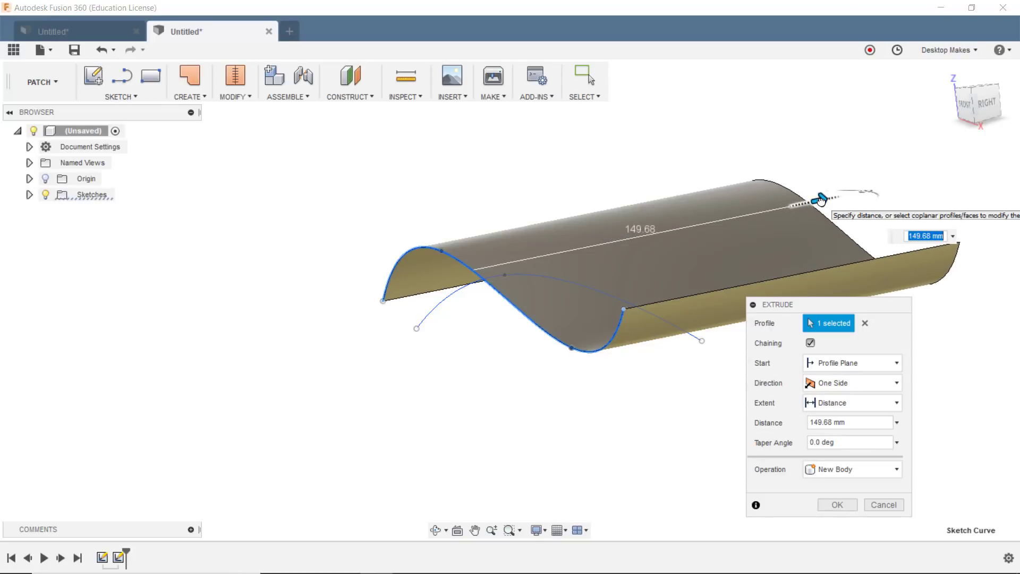
left_click(884, 504)
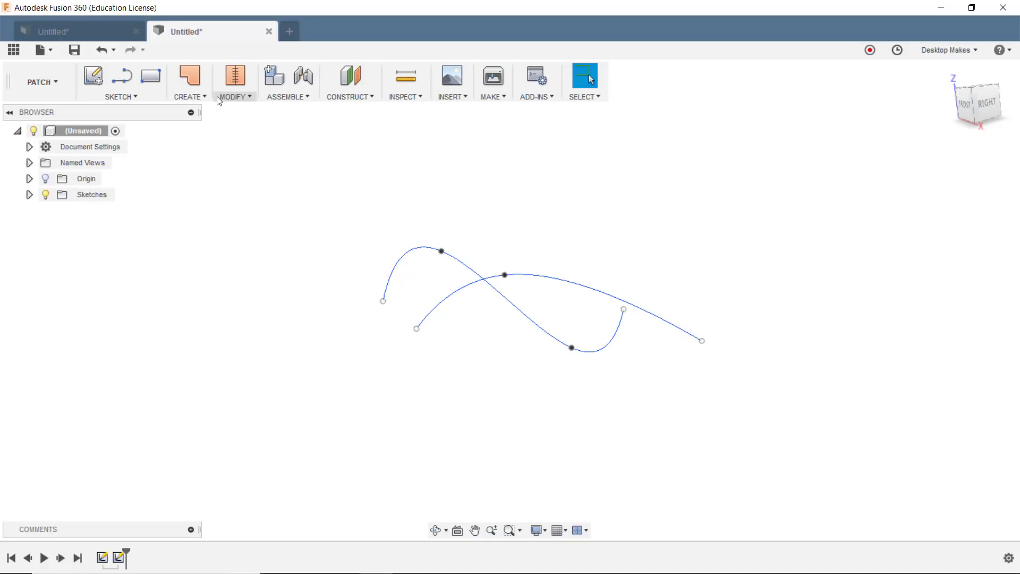
- Sweep the S-shaped spline along the arched spline as a new surface body with a single path and perpendicular orientation
left_click(193, 95)
left_click(191, 142)
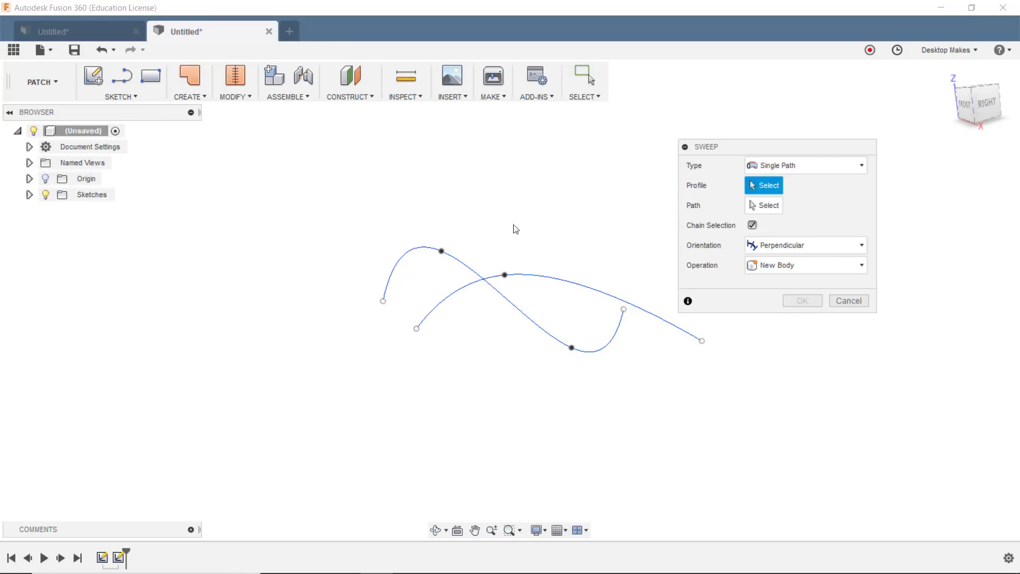
left_click(467, 266)
middle_click_drag(531, 382, 448, 375)
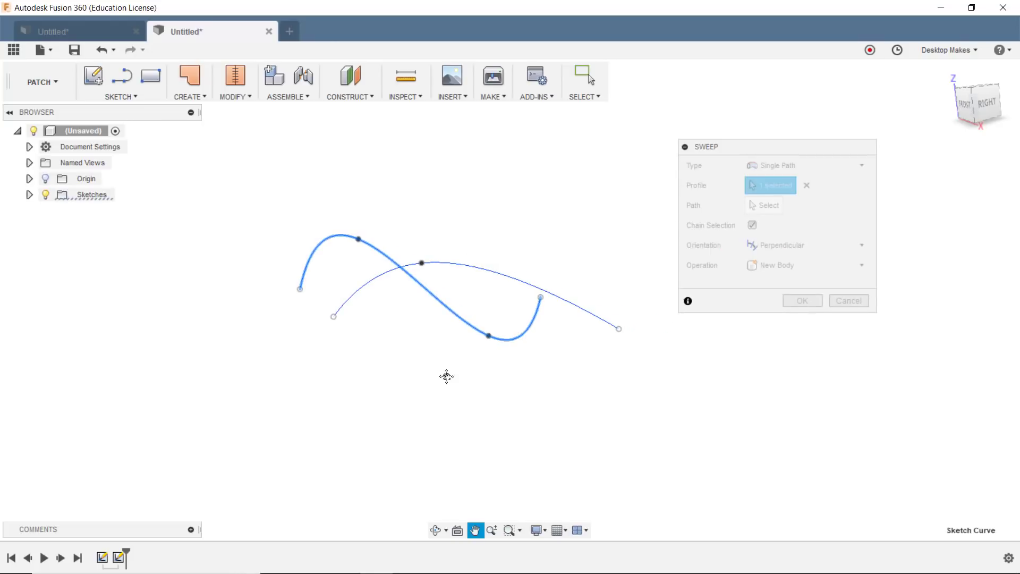
left_click(776, 206)
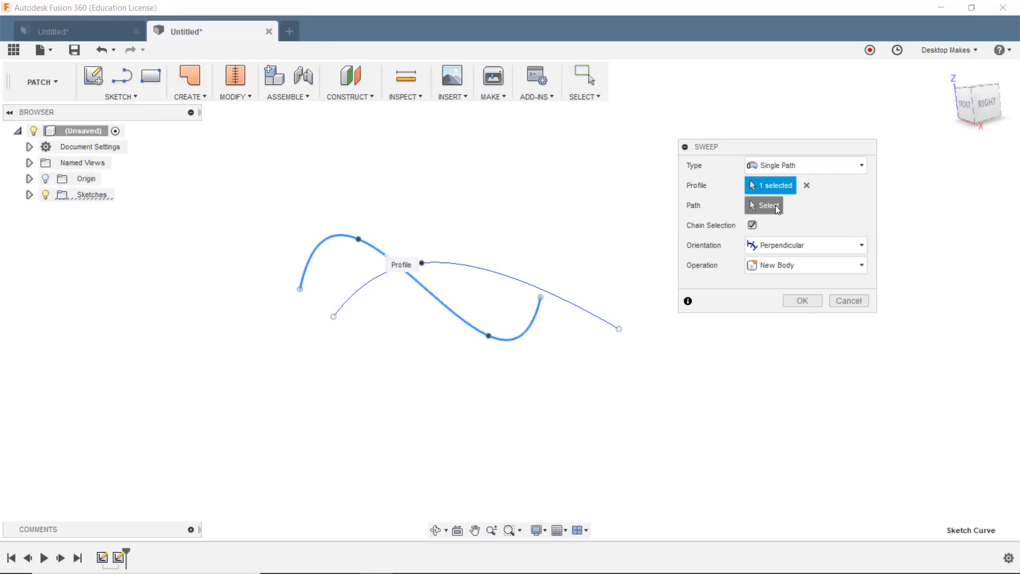
left_click(499, 276)
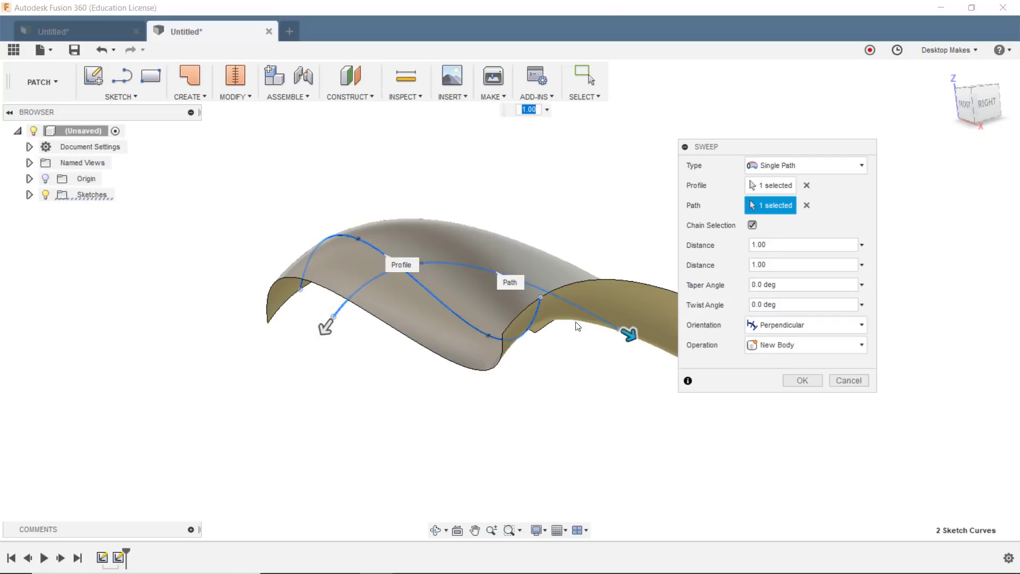
left_click(801, 381)
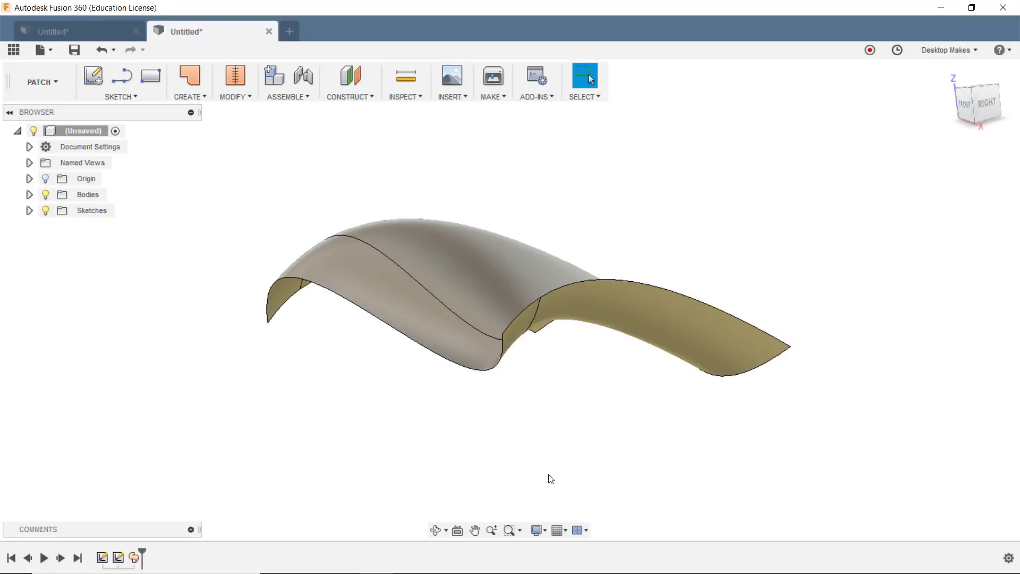
- Examine the swept surface and show both of its source sketches
middle_click_drag(549, 479, 499, 436, "shift")
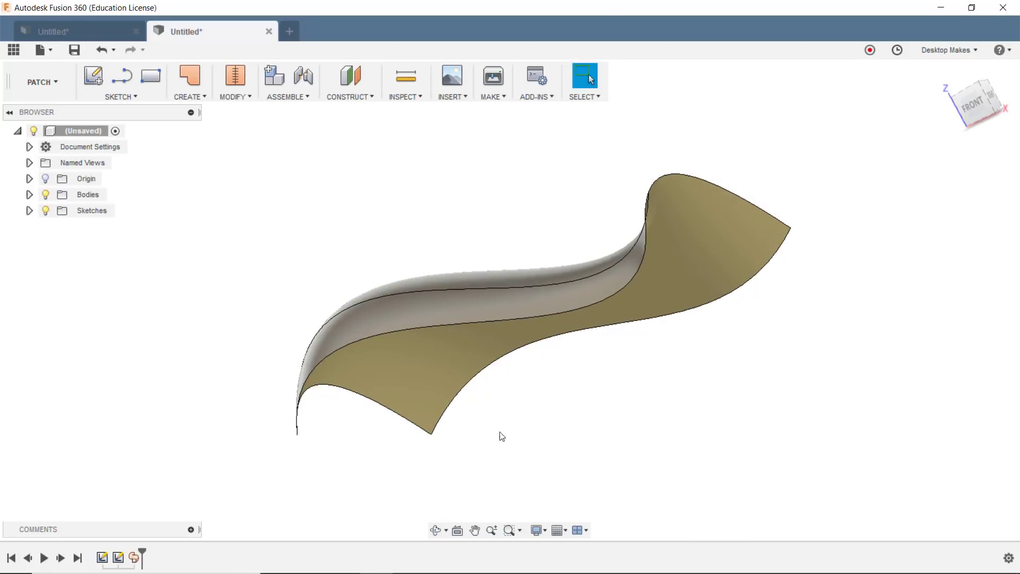
middle_click_drag(838, 337, 460, 473, "shift")
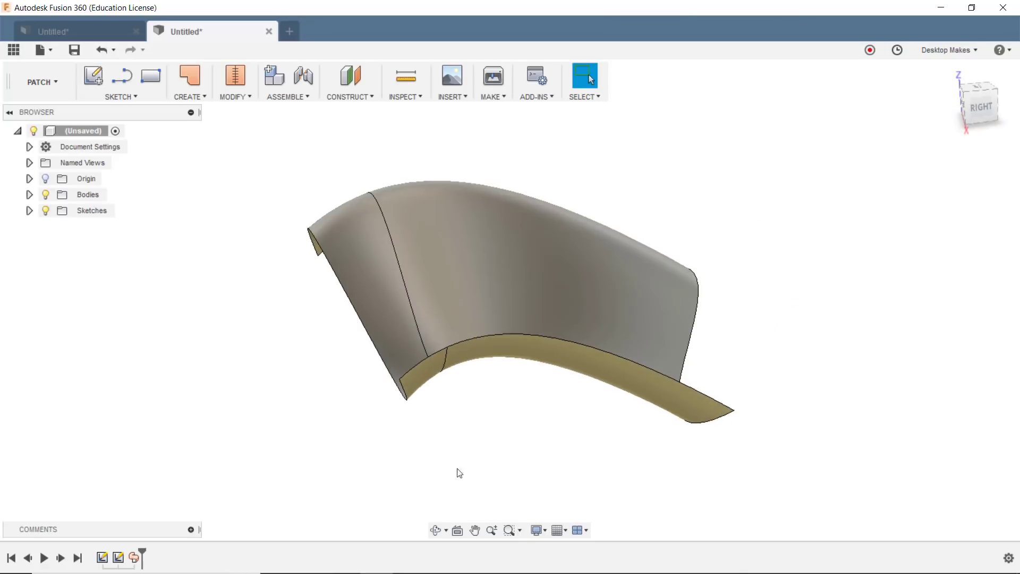
middle_click_drag(702, 434, 689, 375)
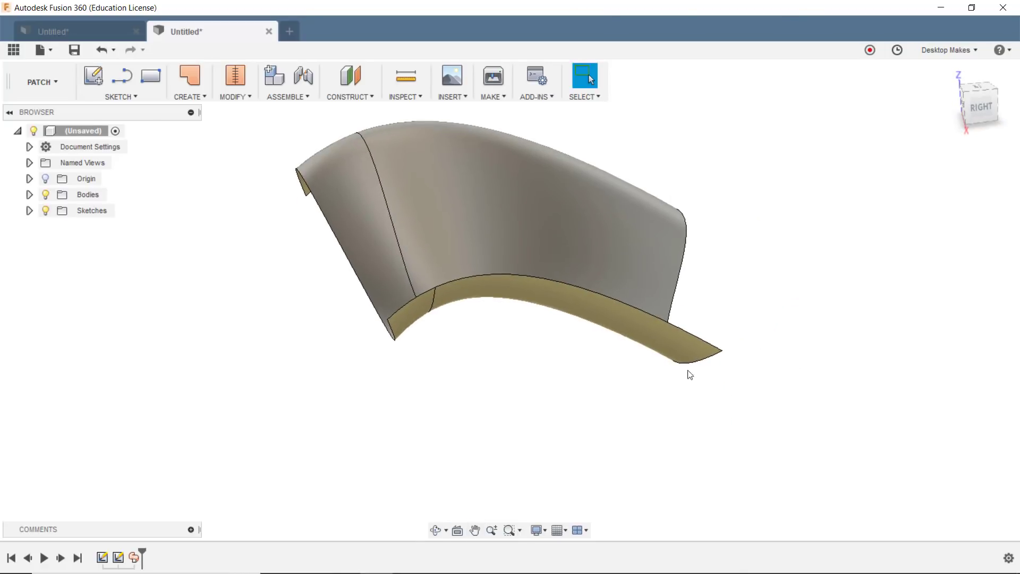
left_click(29, 211)
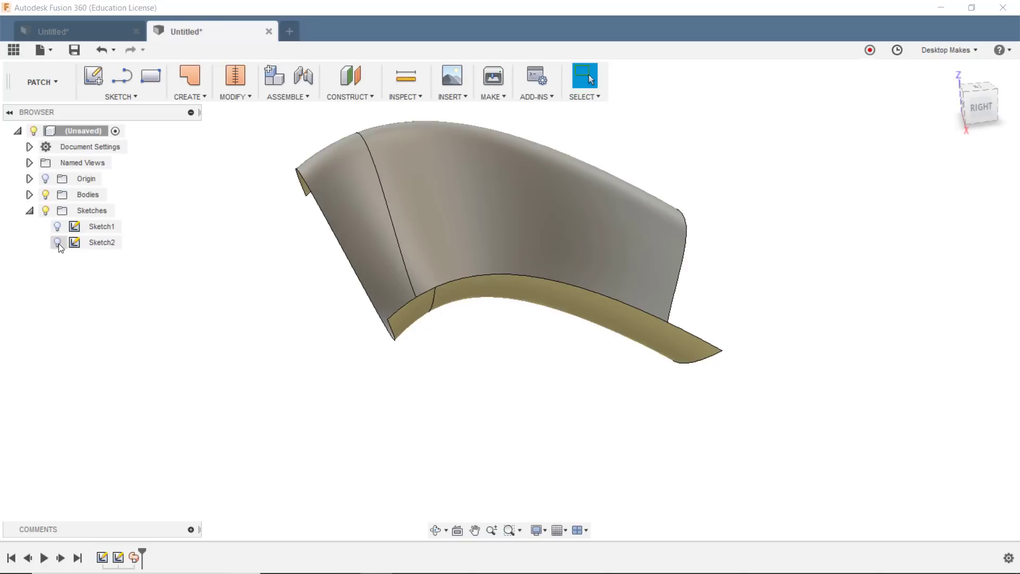
left_click(58, 243)
scroll(312, 395, "down", 2)
left_click(58, 227)
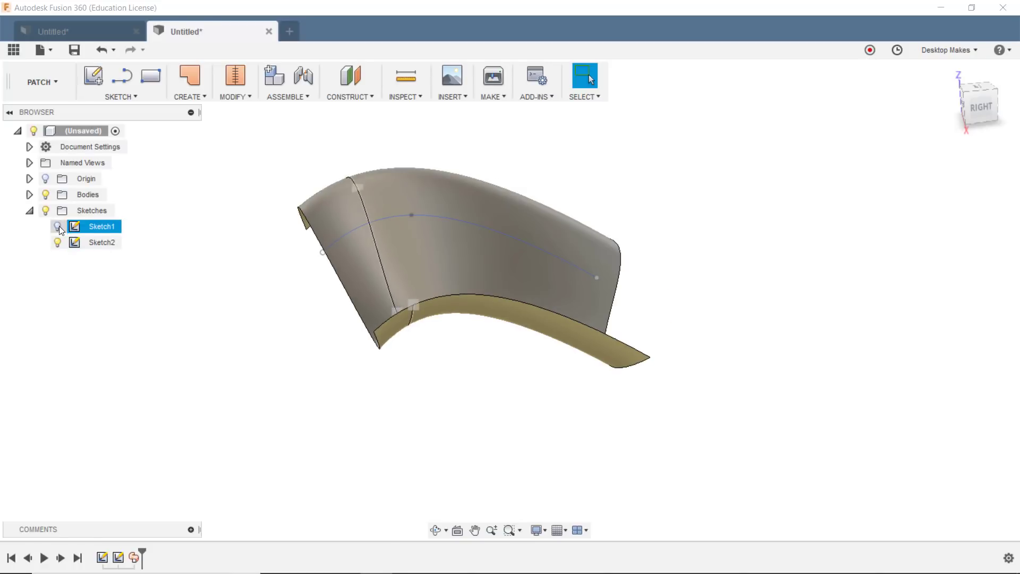
- Lengthen the arched path spline by moving both endpoints outward, and raise its middle fit point to steepen the arch
mouse_move(212, 364)
middle_mouse_down("shift")
mouse_move(216, 353)
mouse_move(206, 381)
mouse_move(561, 242)
middle_mouse_up("shift")
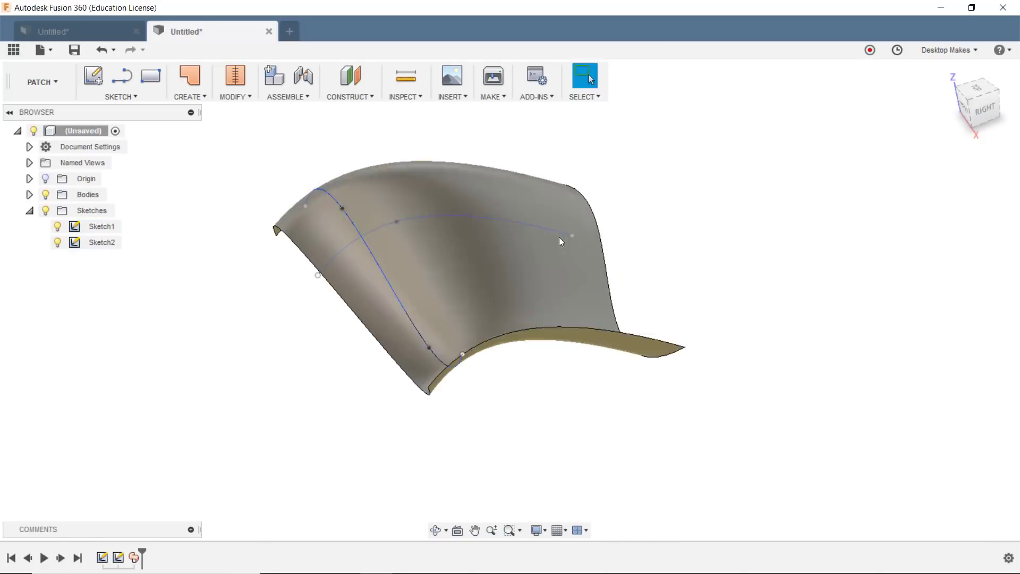
left_click_drag(570, 234, 664, 248)
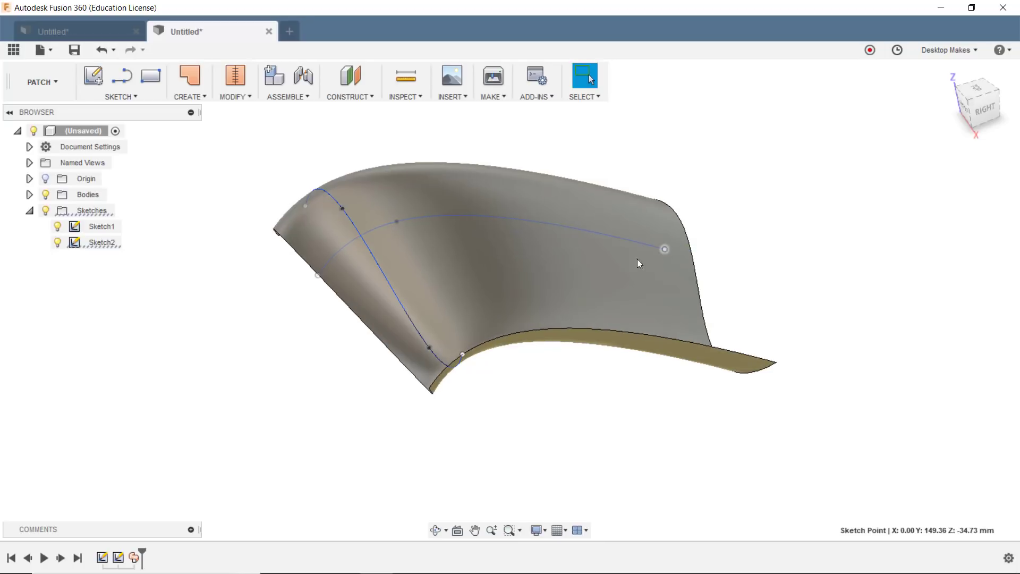
left_click_drag(256, 312, 234, 314)
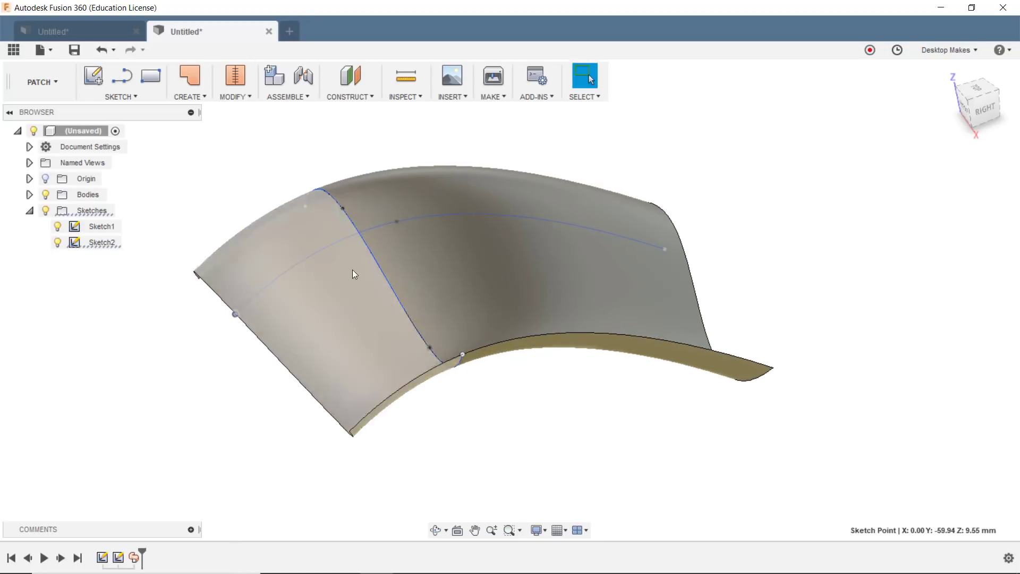
mouse_move(397, 222)
left_mouse_down()
mouse_move(400, 255)
mouse_move(402, 162)
left_mouse_up()
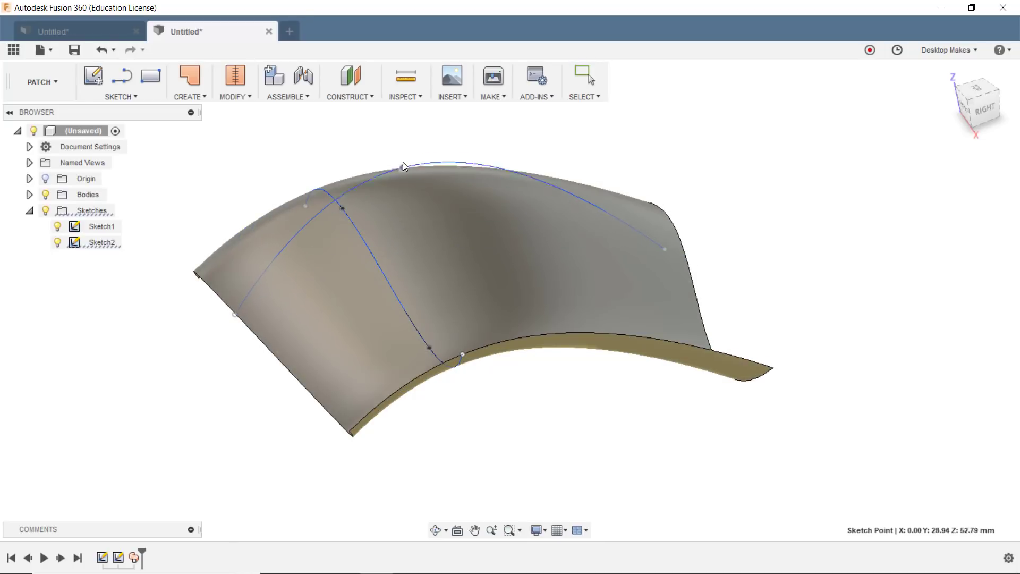
- Reshape the S-shaped profile spline by lowering its valley fit point and moving the endpoint near its crest outward
middle_click_drag(403, 237, 556, 310, "shift")
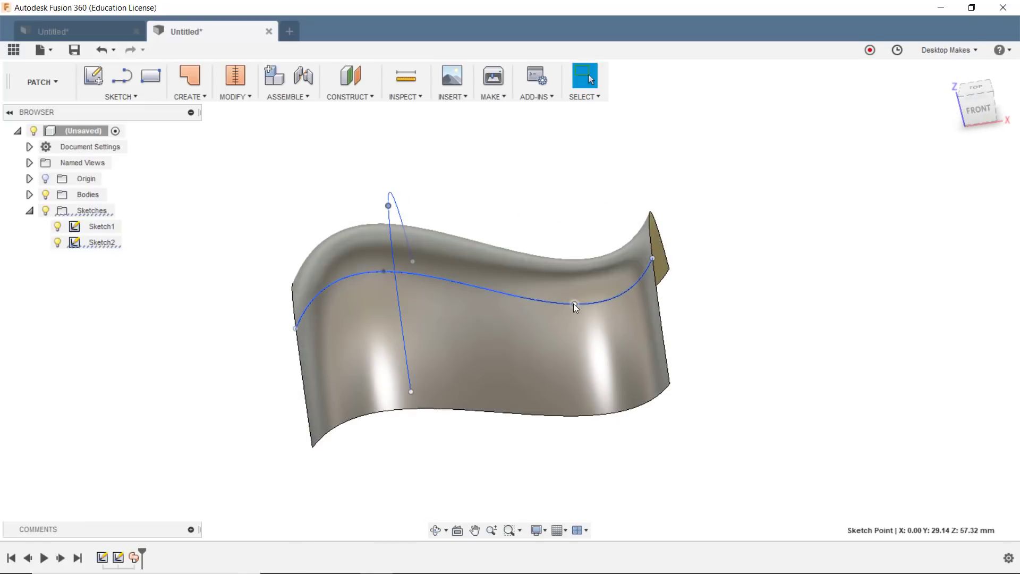
mouse_move(574, 304)
left_mouse_down()
mouse_move(570, 269)
mouse_move(559, 323)
mouse_move(547, 328)
left_mouse_up()
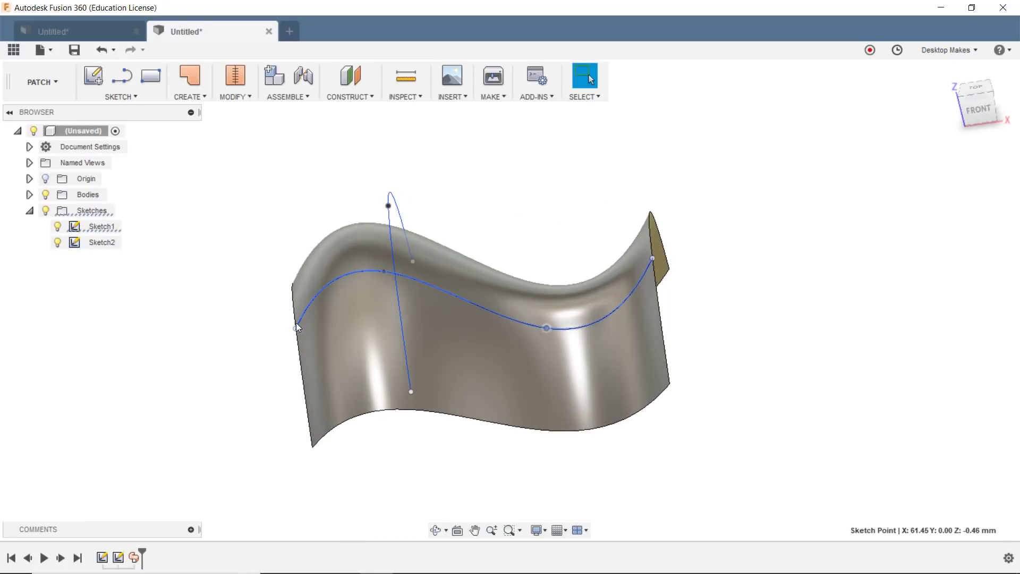
left_click_drag(295, 325, 246, 346)
- Hide the sketches and inspect the surface faces on either side of the profile spline
mouse_move(694, 403)
middle_mouse_down("shift")
mouse_move(579, 398)
mouse_move(573, 369)
mouse_move(609, 402)
middle_mouse_up("shift")
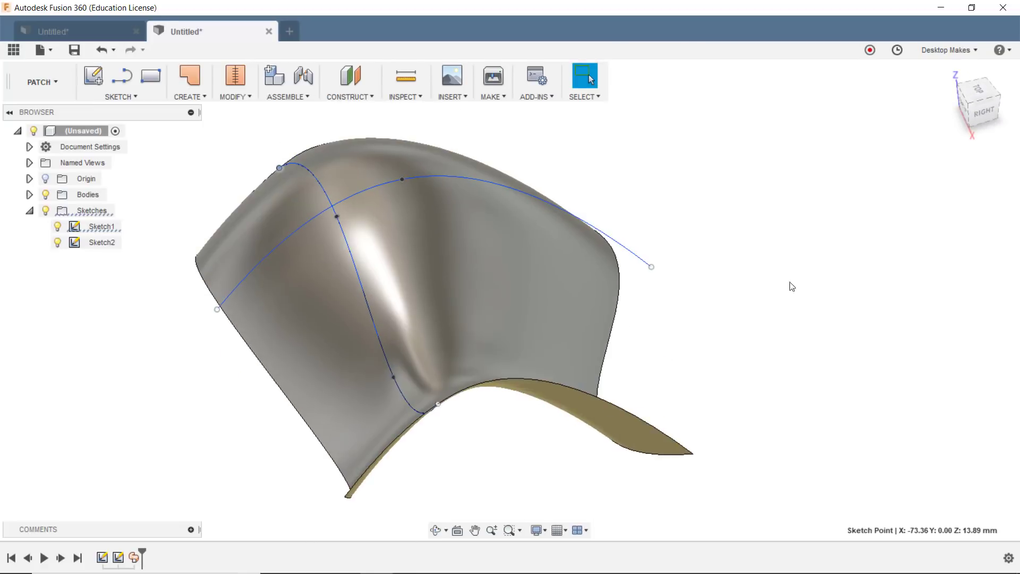
left_click(45, 211)
left_click(407, 254)
left_click(324, 260)
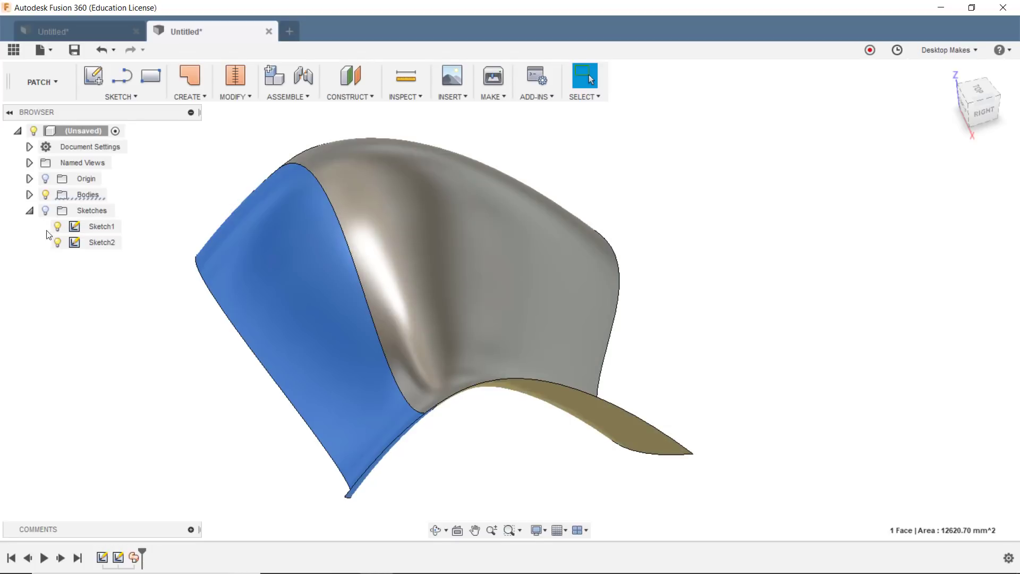
- Show the sketches again and move the whole arched path spline away from the profile so the surface extends to one side
left_click(45, 211)
left_click(546, 177)
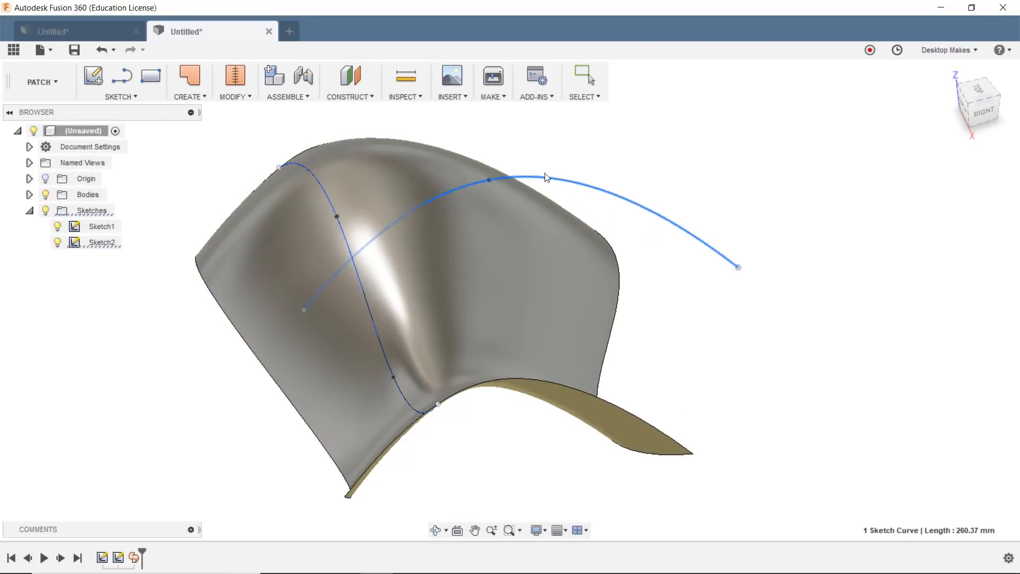
left_click_drag(546, 177, 638, 159)
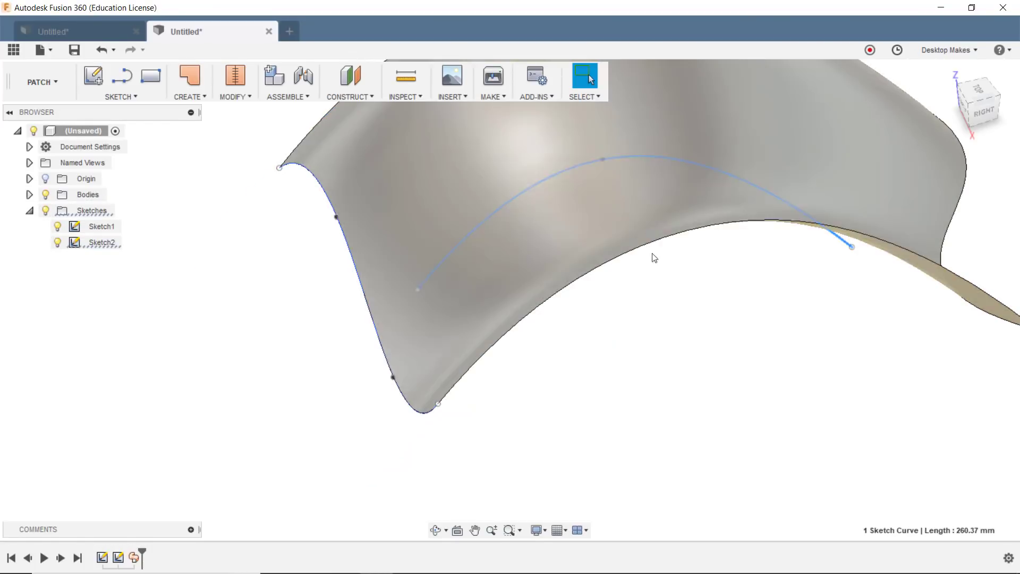
- Thicken the swept surface by 3 mm on one side as a new body
middle_click_drag(645, 335, 546, 434)
scroll(546, 433, "down", 2)
middle_click_drag(326, 379, 418, 404, "shift")
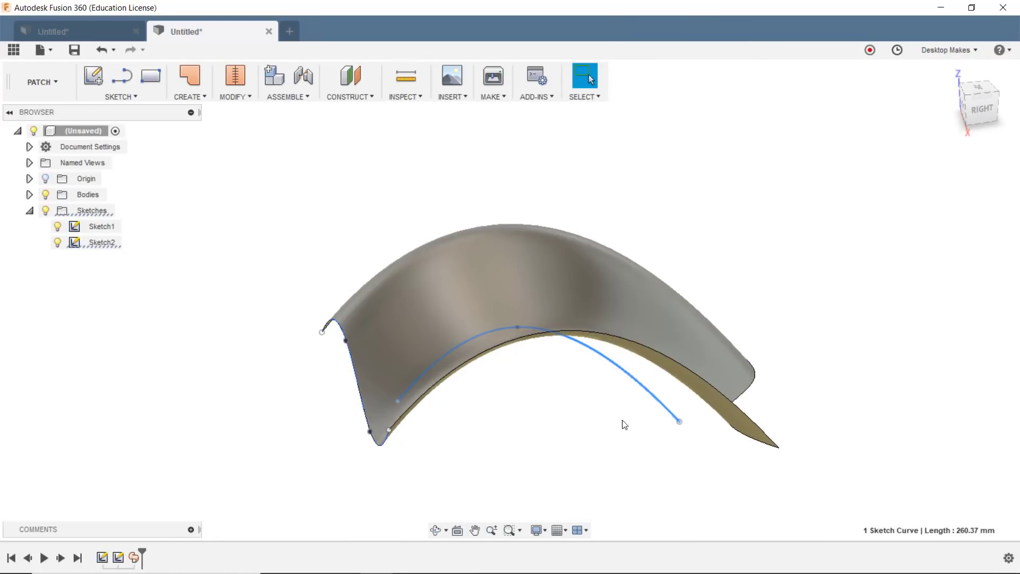
middle_click_drag(592, 441, 763, 390, "shift")
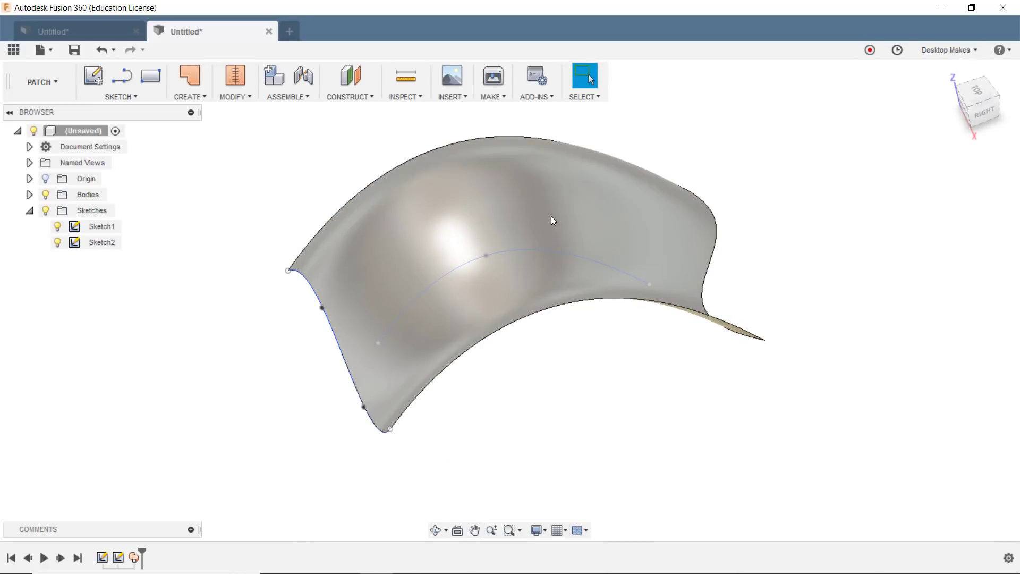
left_click(196, 95)
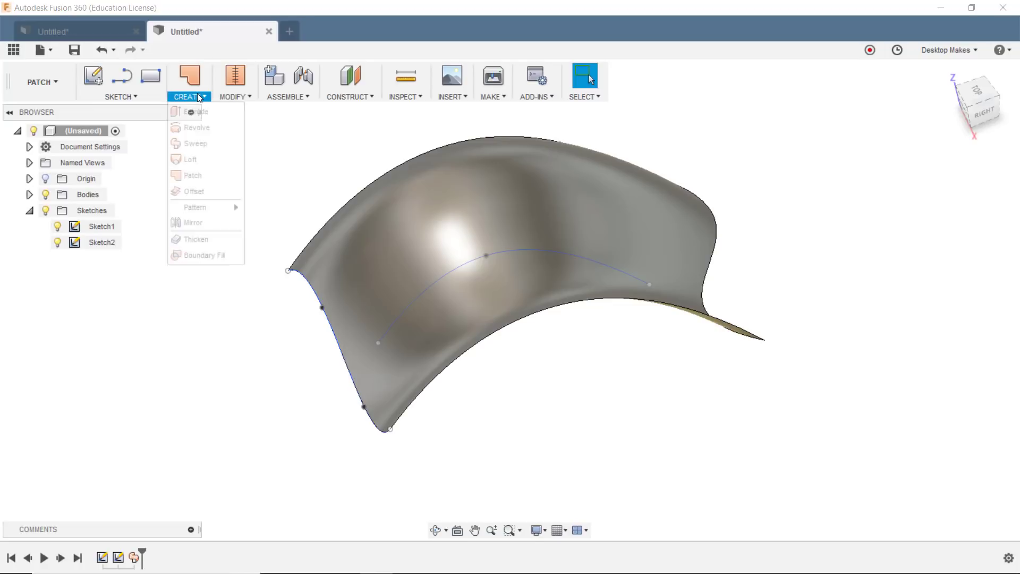
left_click(194, 240)
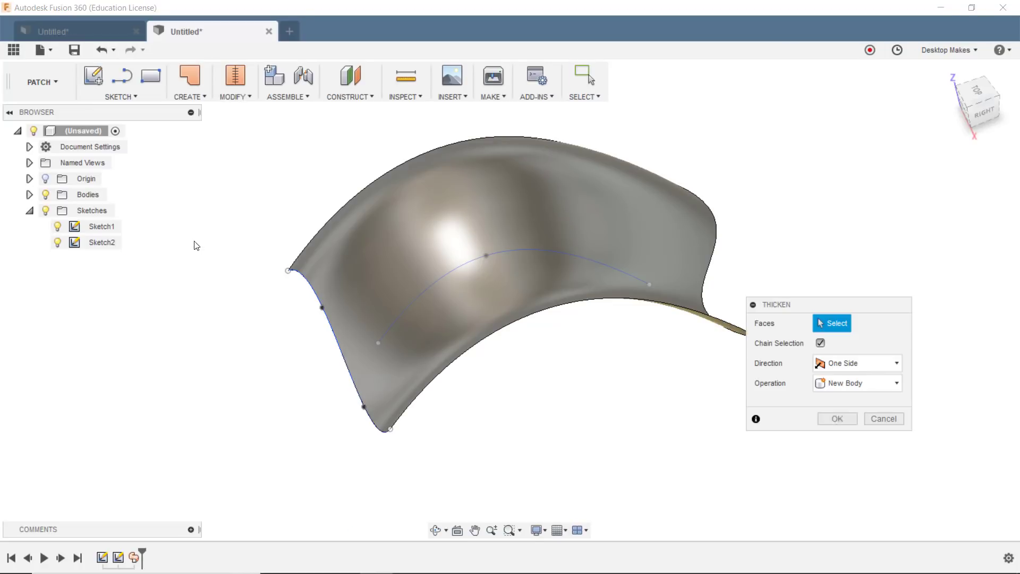
left_click(519, 222)
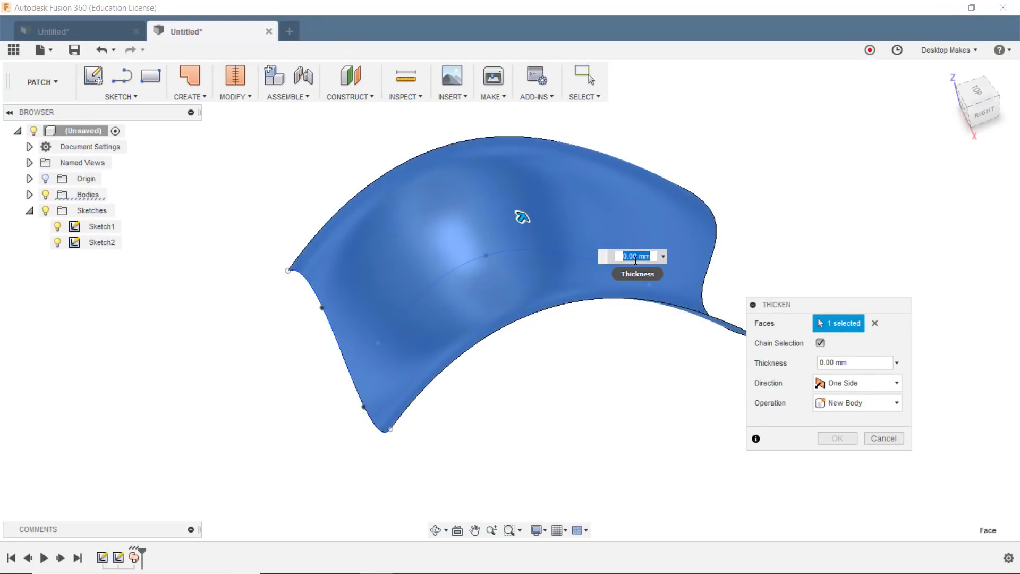
type("2")
left_click(836, 439)
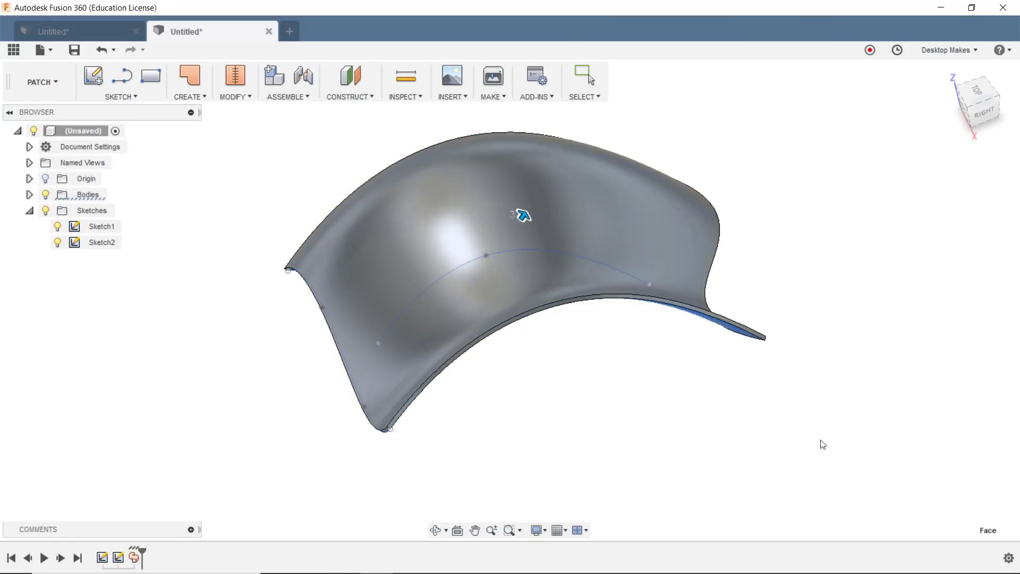
- Hide the sketches and toggle the visibility of the surface body and the thickened solid body to compare them
middle_click_drag(728, 412, 727, 399, "shift")
left_click(46, 211)
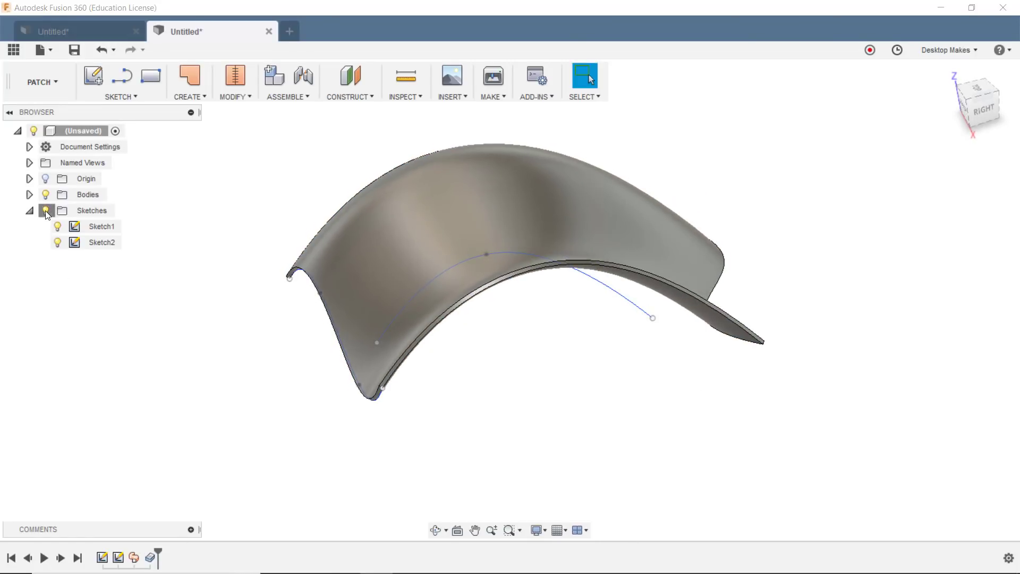
mouse_move(287, 407)
middle_mouse_down("shift")
mouse_move(269, 310)
mouse_move(288, 321)
middle_mouse_up("shift")
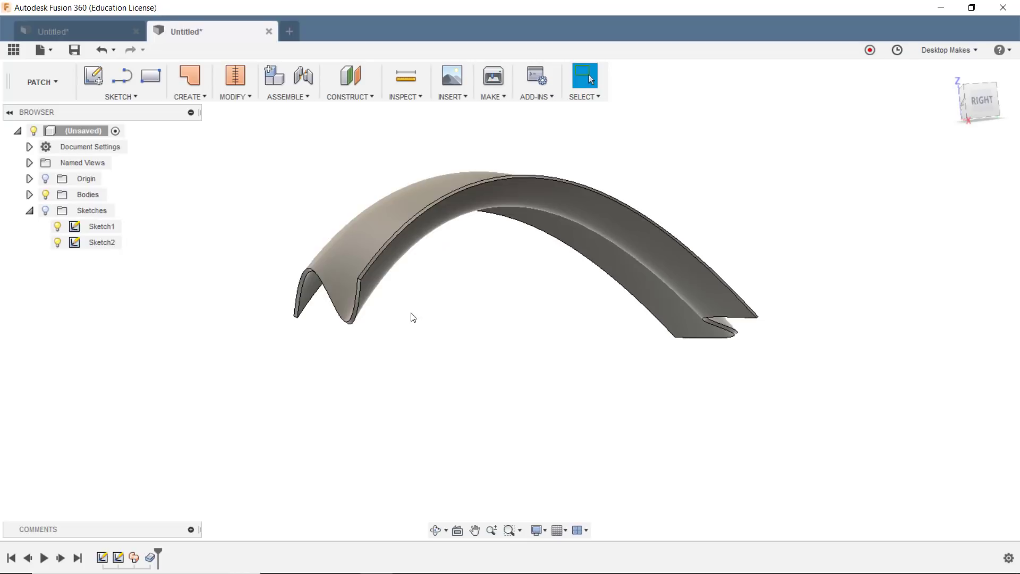
left_click(29, 194)
left_click(58, 211)
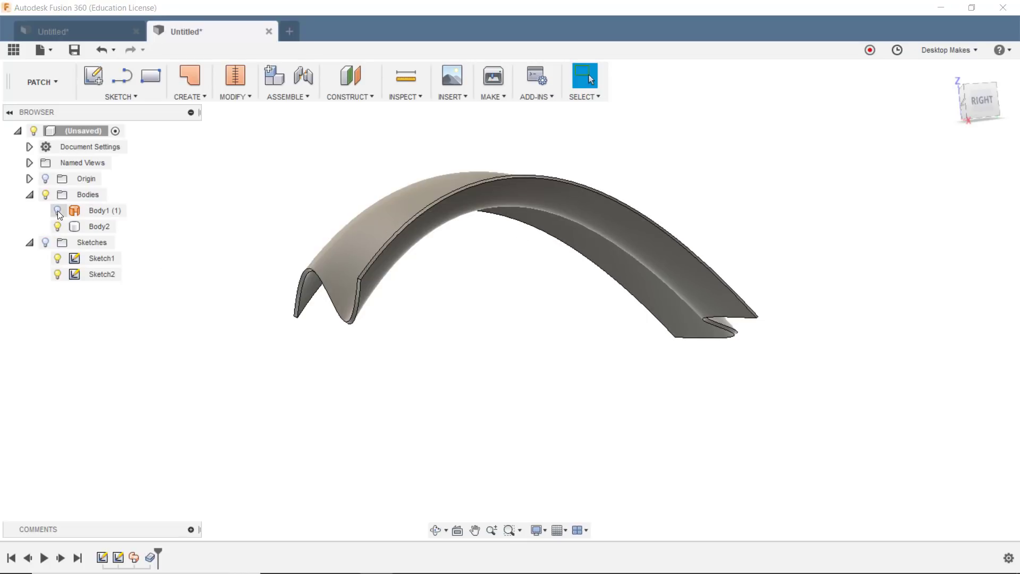
left_click(55, 227)
left_click(56, 226)
left_click(56, 214)
left_click(56, 214)
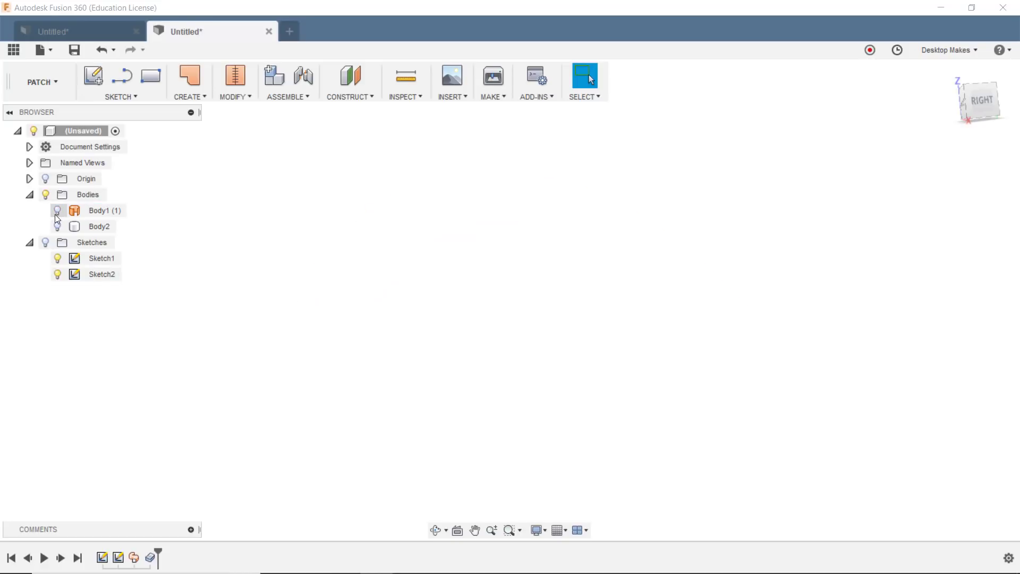
left_click(59, 227)
- Show the sketches again and select the middle fit point of the arched path spline beneath the thickened body
middle_click_drag(319, 319, 528, 412, "shift")
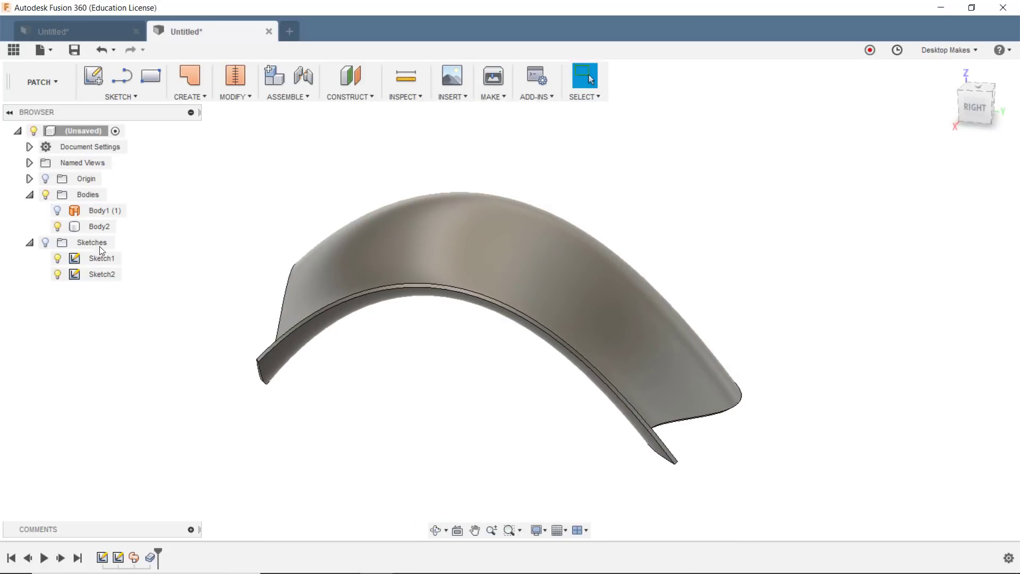
left_click(59, 230)
left_click(46, 242)
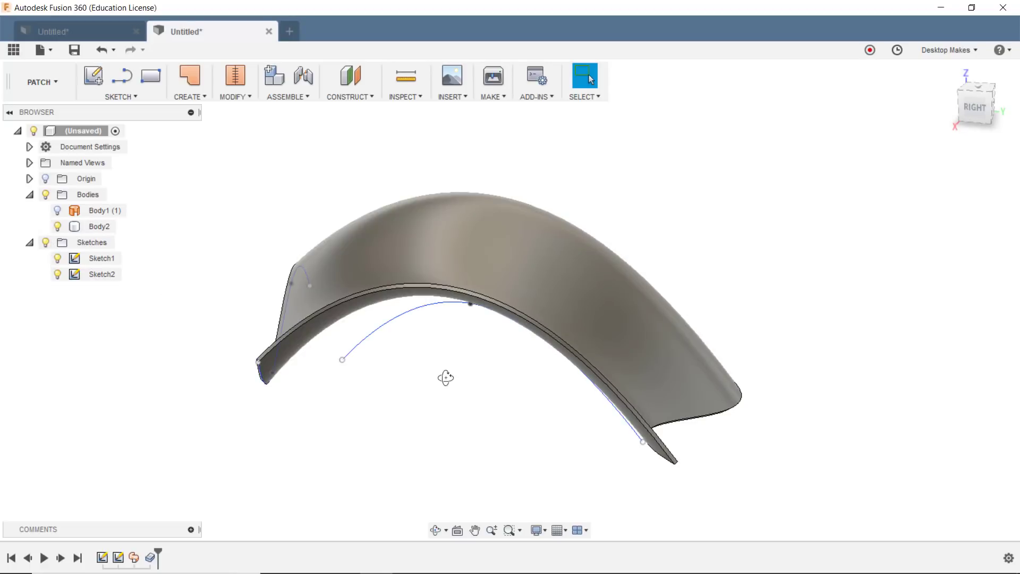
mouse_move(447, 375)
middle_mouse_down("shift")
mouse_move(453, 382)
mouse_move(460, 355)
middle_mouse_up("shift")
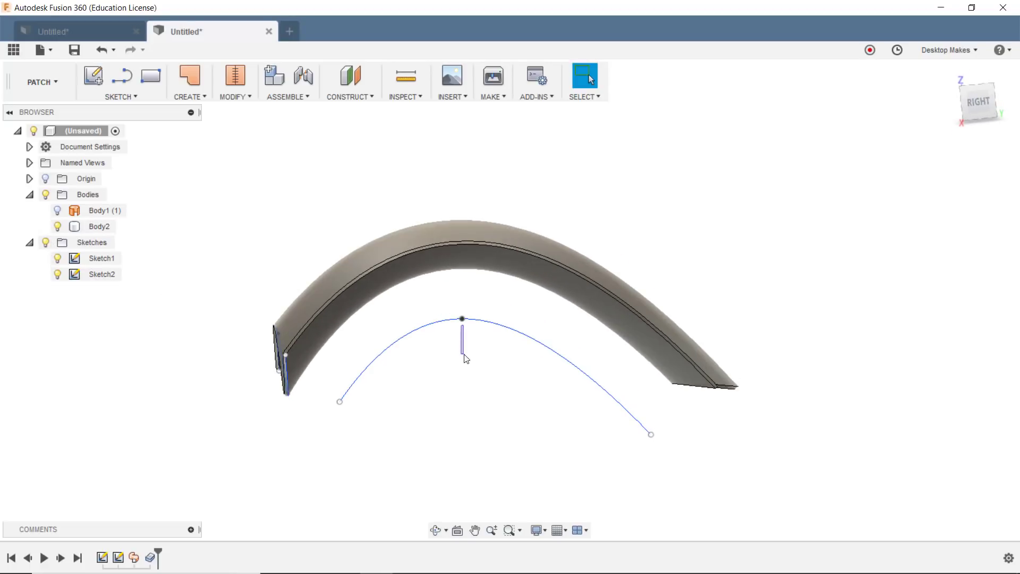
left_click(462, 320)
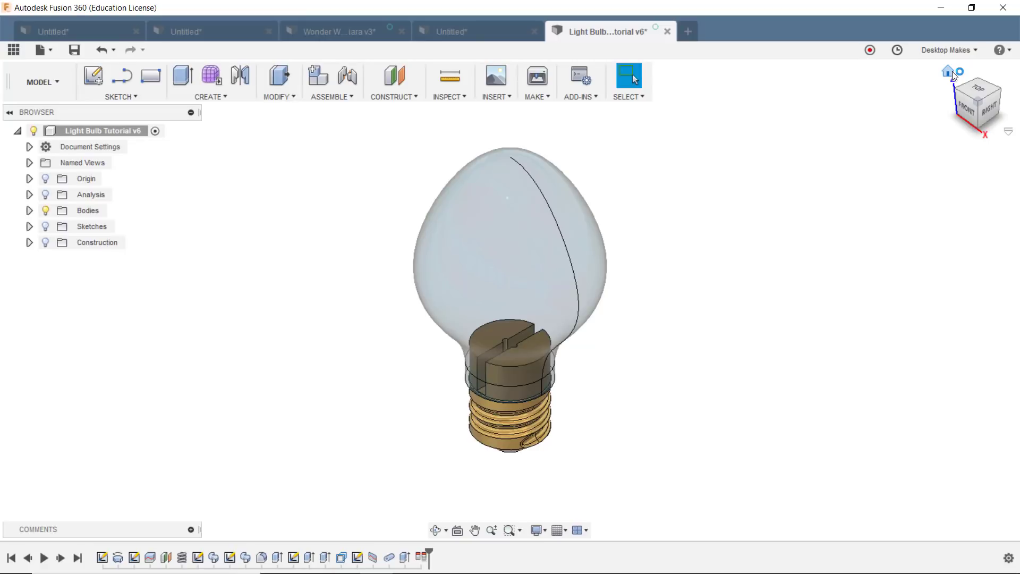
- Examine the threaded screw base of the light bulb model up close
scroll(574, 448, "up", 3)
middle_click_drag(548, 402, 599, 365, "shift")
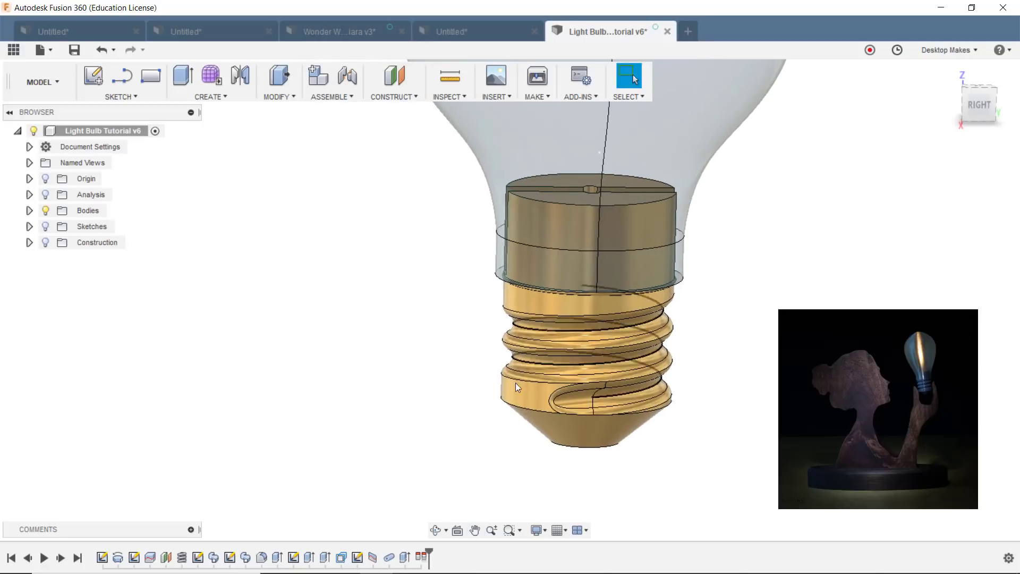
- Roll the design history back to just after the sketch following the thread coil, exposing the thread groove's flat end on the bulb base
scroll(631, 365, "up", 3)
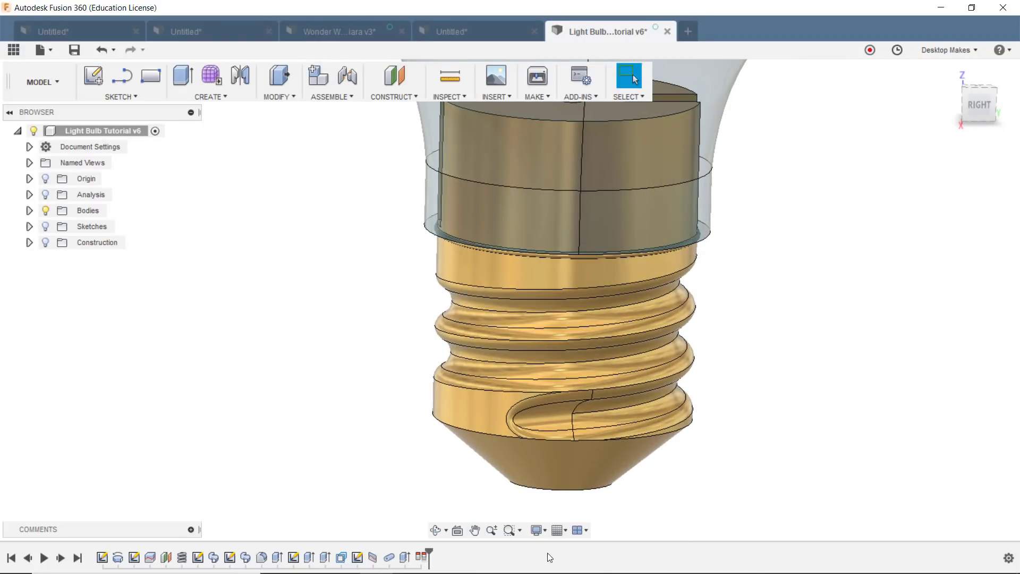
left_click_drag(429, 553, 206, 553)
middle_click_drag(642, 440, 590, 415, "shift")
scroll(590, 414, "up", 5)
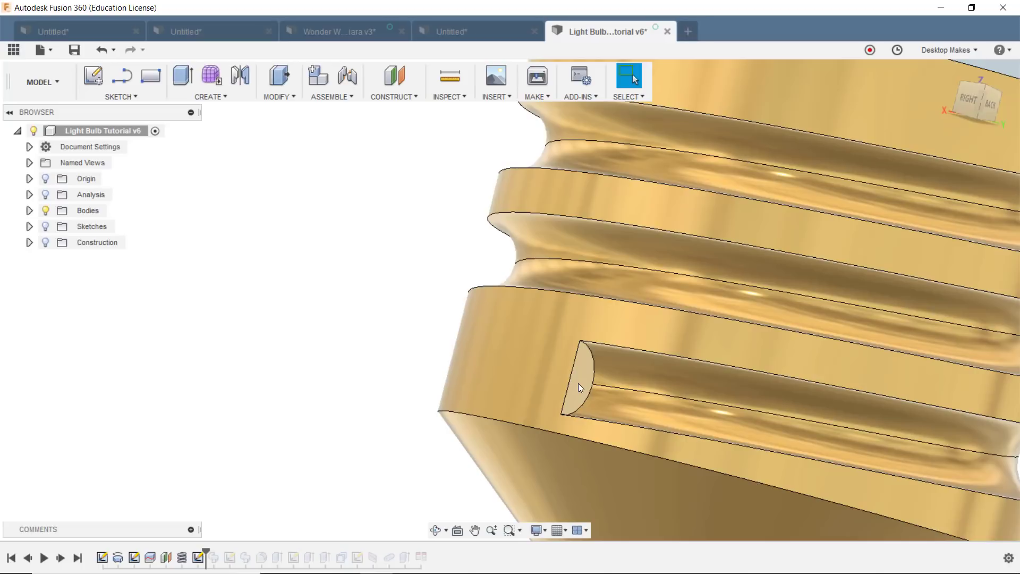
- Try to extrude the flat end face of the thread groove by -10.39 mm as a cut, viewed from the right side
left_click(578, 384)
left_click(964, 98)
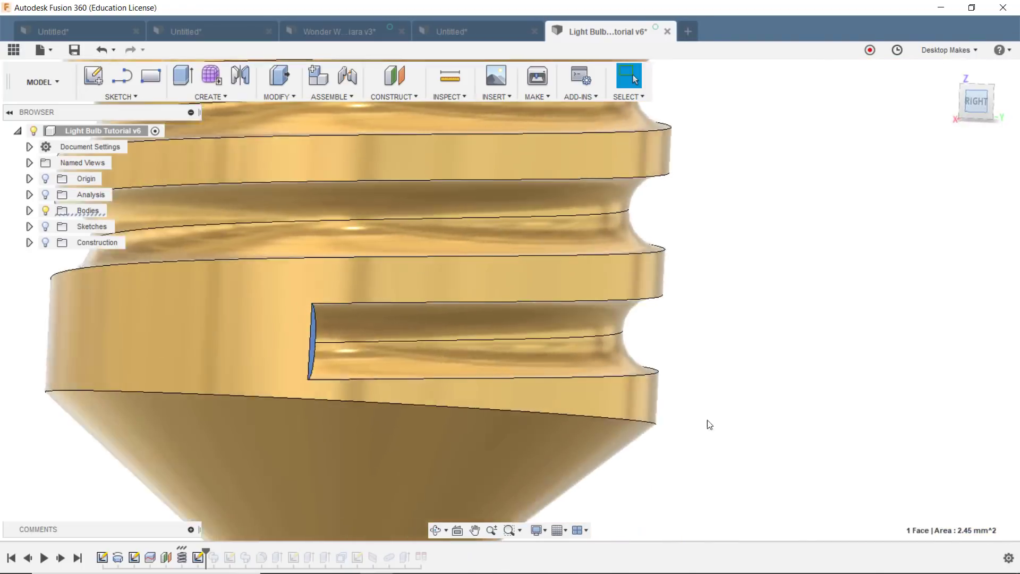
middle_click_drag(455, 337, 720, 373)
key("e")
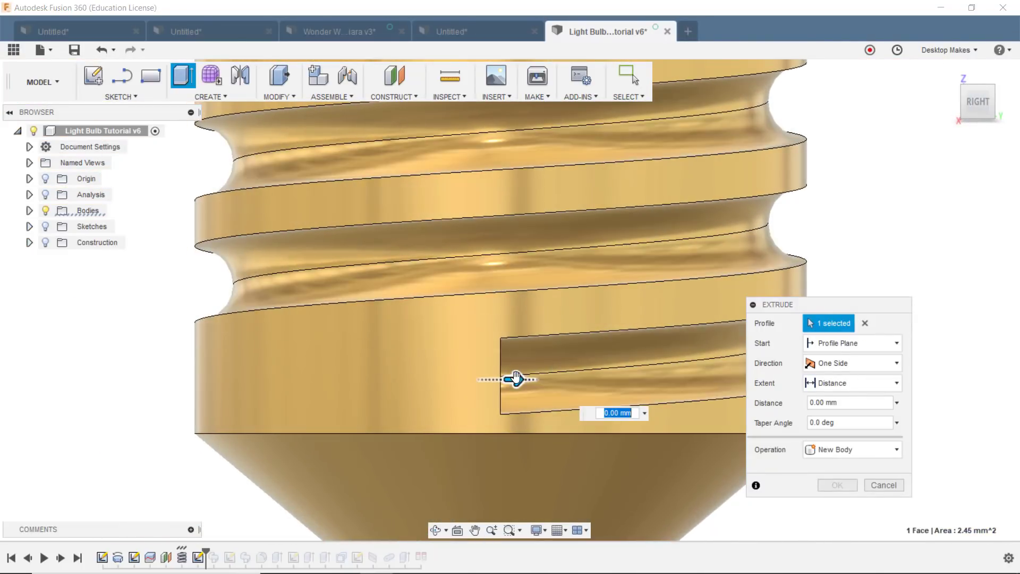
left_click_drag(518, 380, 196, 361)
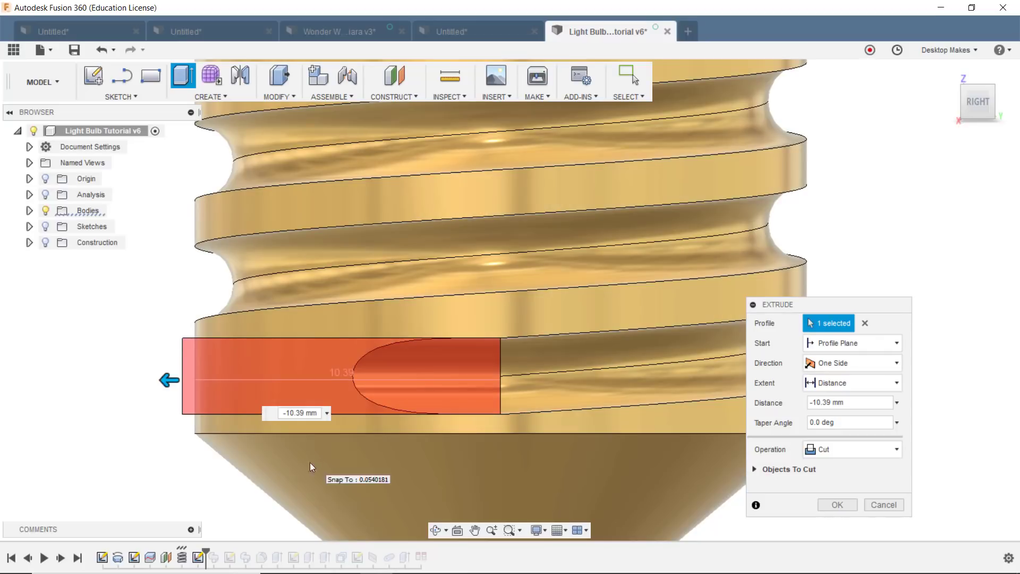
left_click(852, 509)
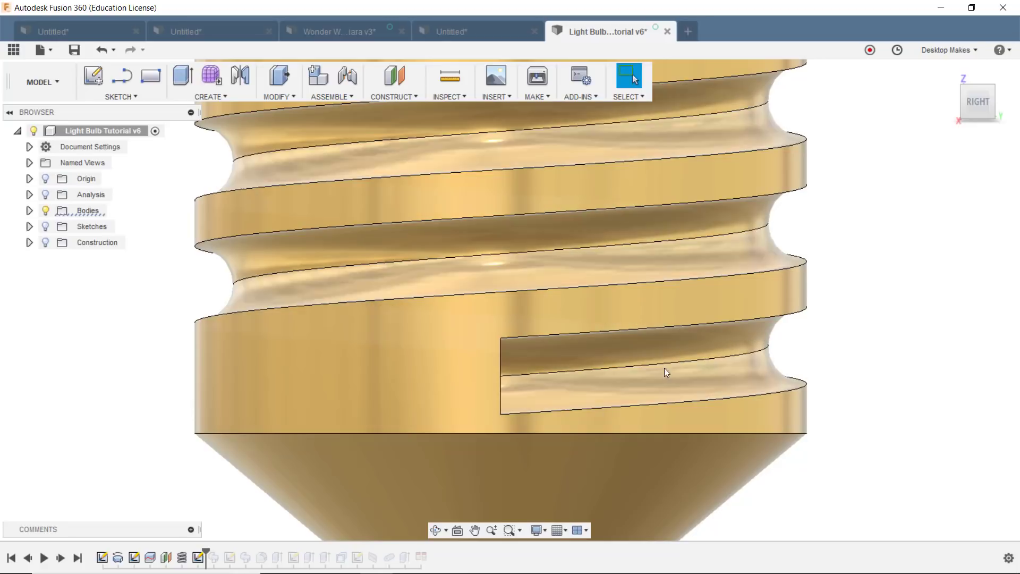
- Roll the design history forward by one feature to include the sweep cut that tapers out the thread's end
left_click_drag(205, 552, 221, 553)
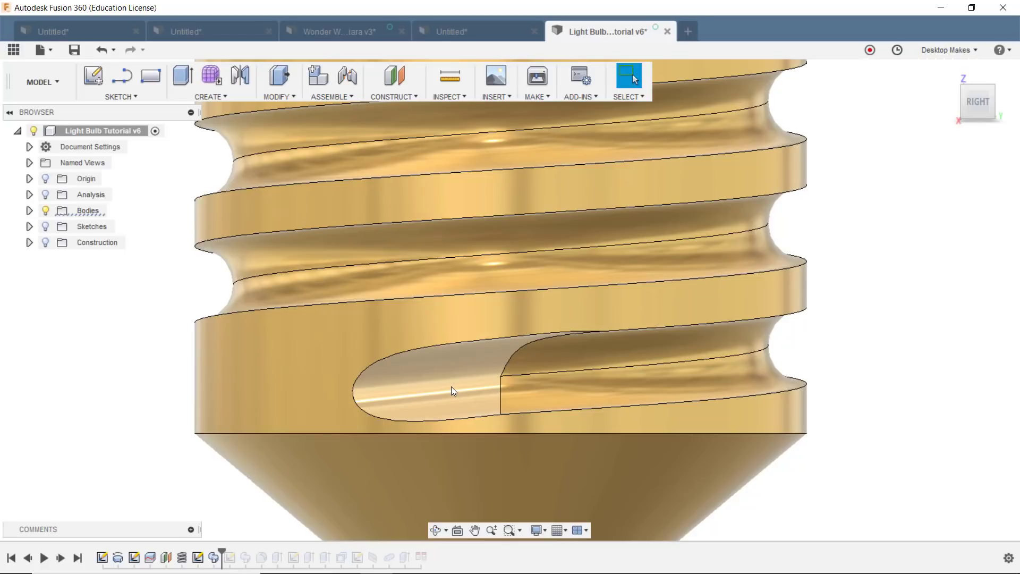
scroll(451, 387, "down", 5)
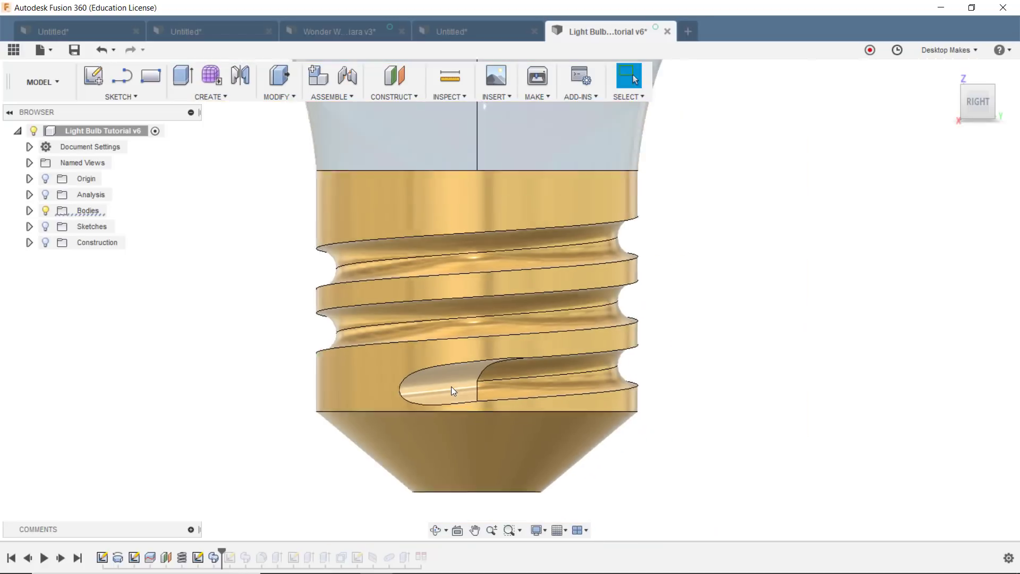
scroll(486, 353, "down", 5)
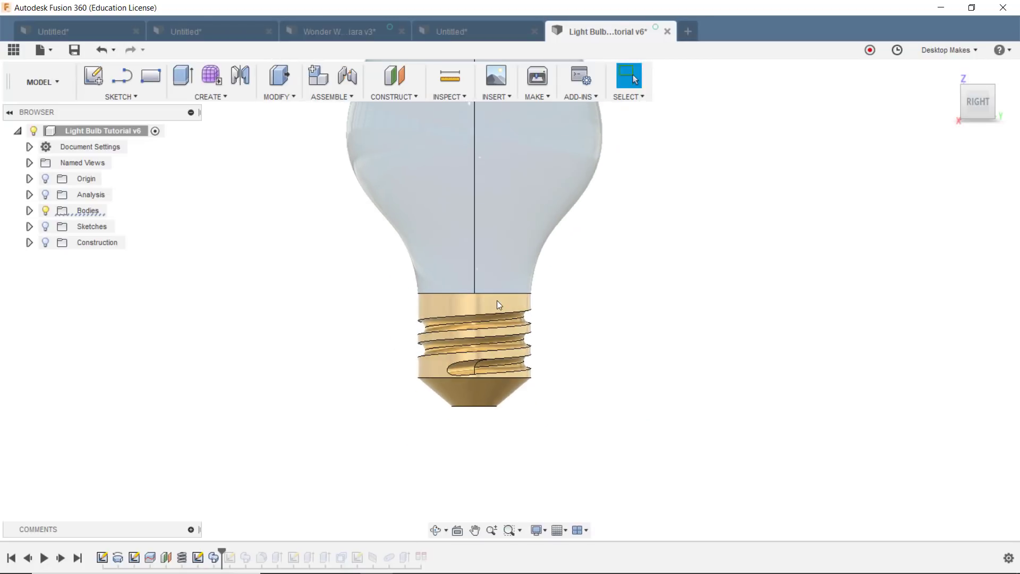
- Switch to the Wonder Woman Tiara v3 design and examine the curved star emblem and its overlap with the surrounding panels
left_click(332, 29)
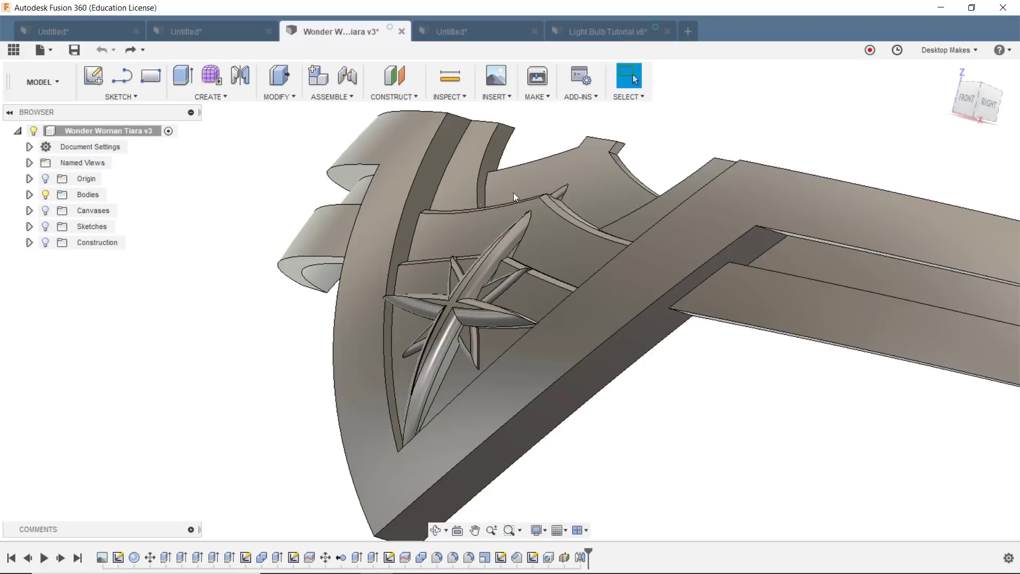
mouse_move(604, 390)
middle_mouse_down("shift")
mouse_move(592, 356)
mouse_move(613, 391)
middle_mouse_up("shift")
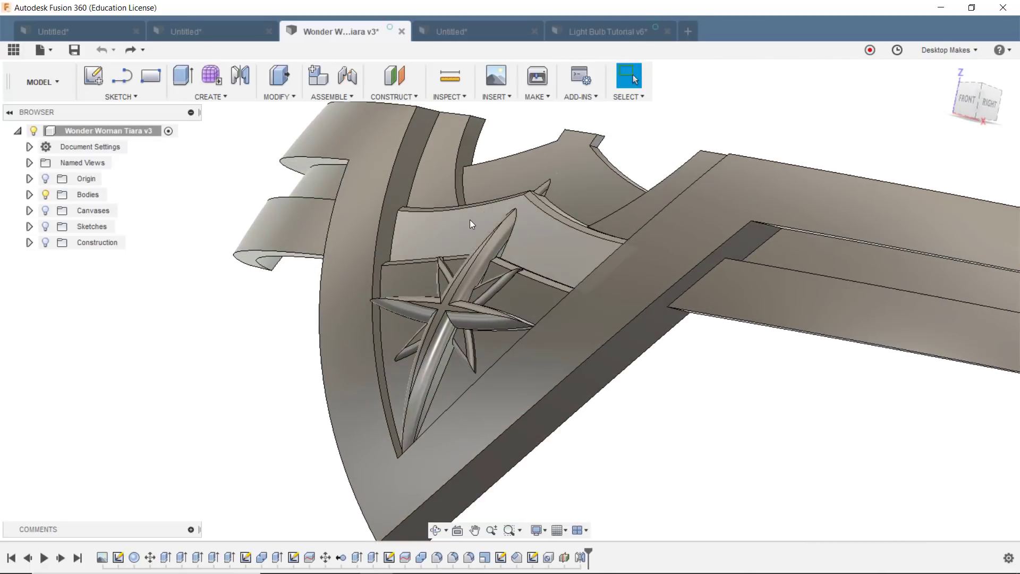
scroll(412, 339, "up", 3)
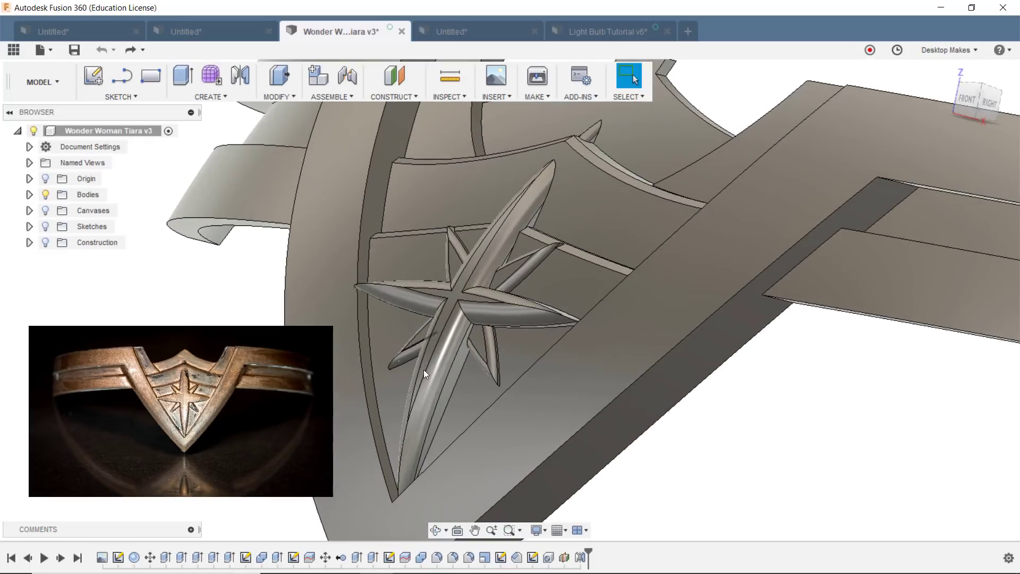
middle_click_drag(560, 259, 453, 359, "shift")
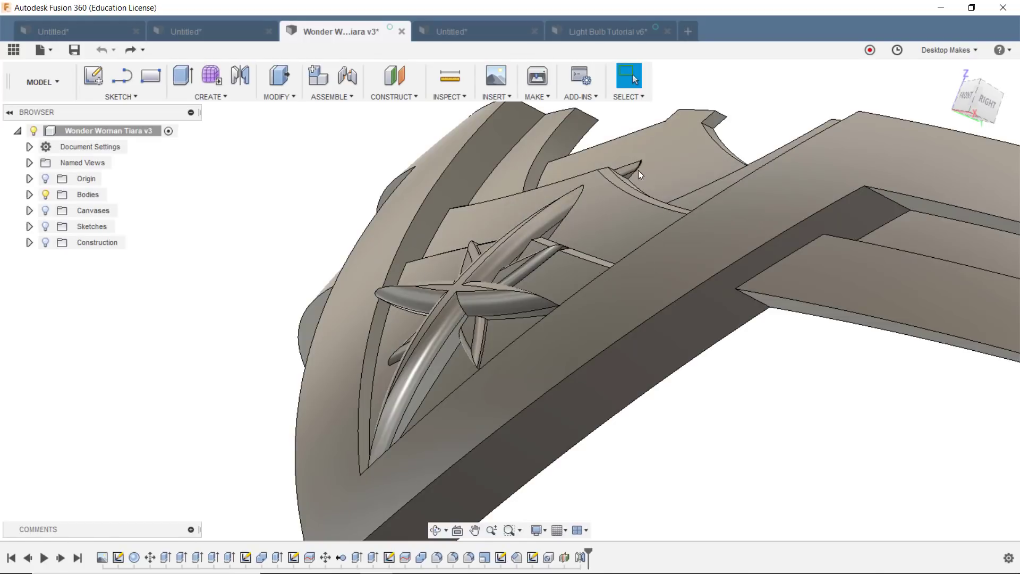
scroll(641, 163, "up", 4)
scroll(568, 363, "down", 3)
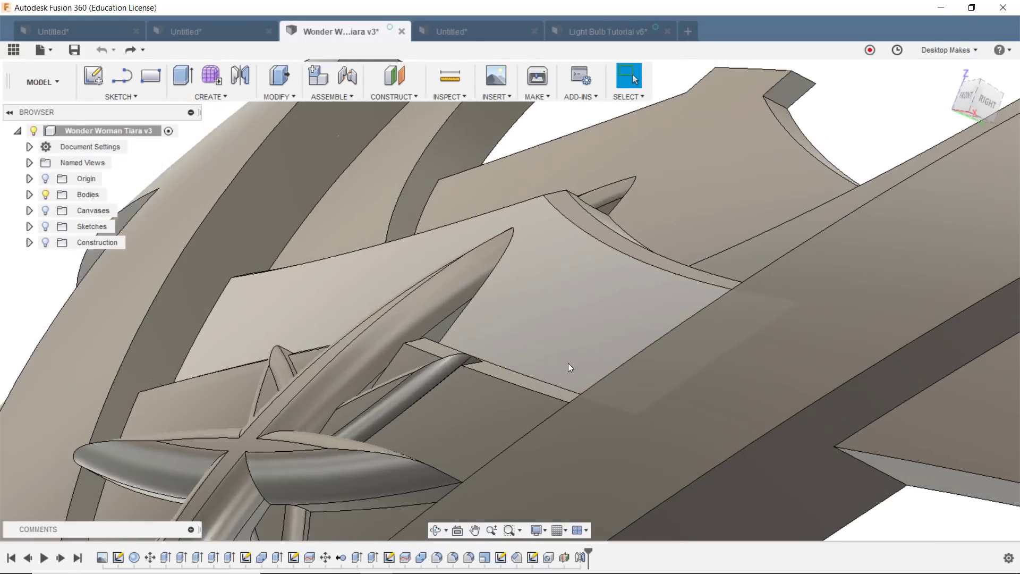
middle_click_drag(538, 409, 507, 334)
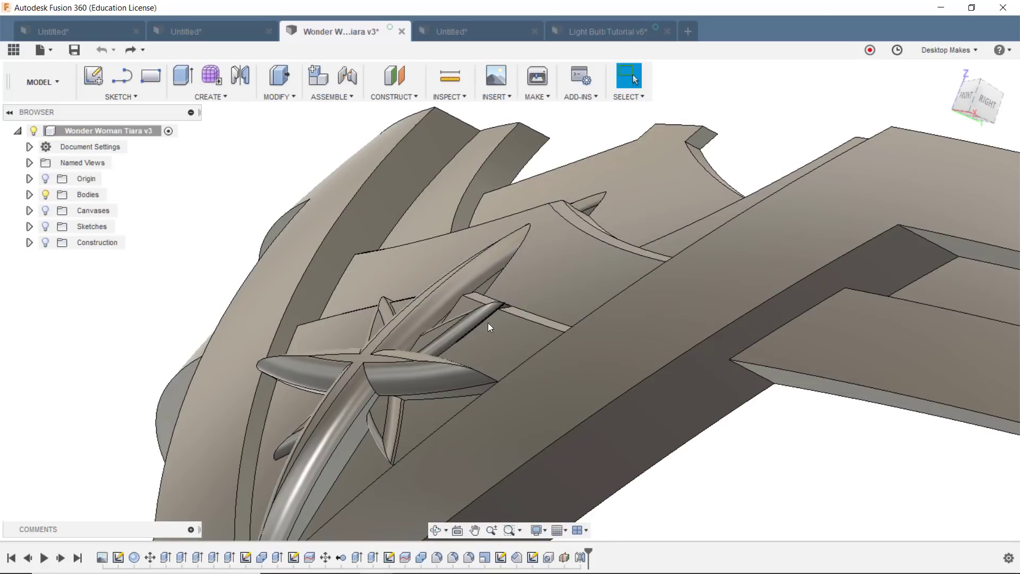
middle_click_drag(488, 323, 483, 262)
key("Escape")
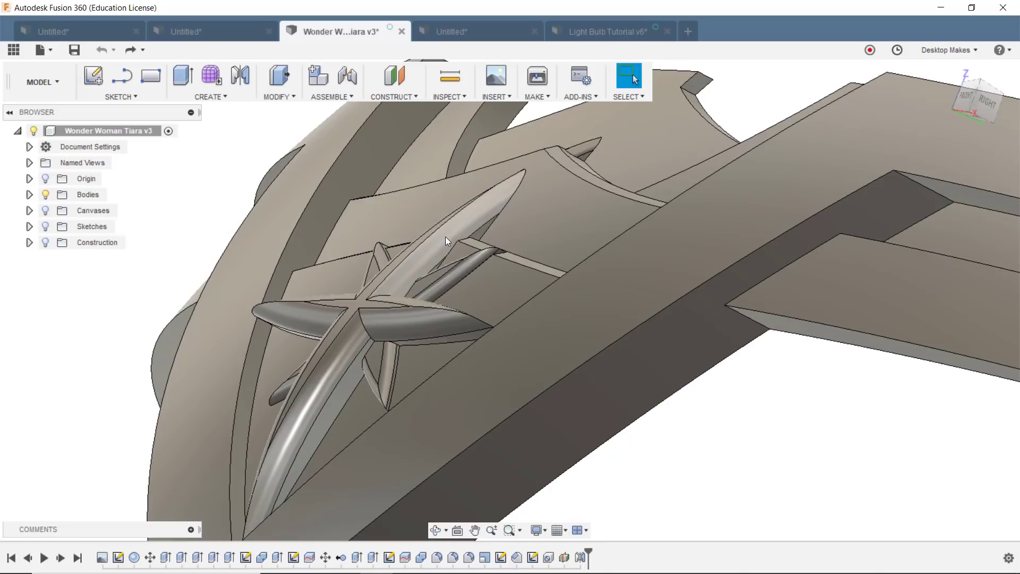
scroll(512, 377, "down", 4)
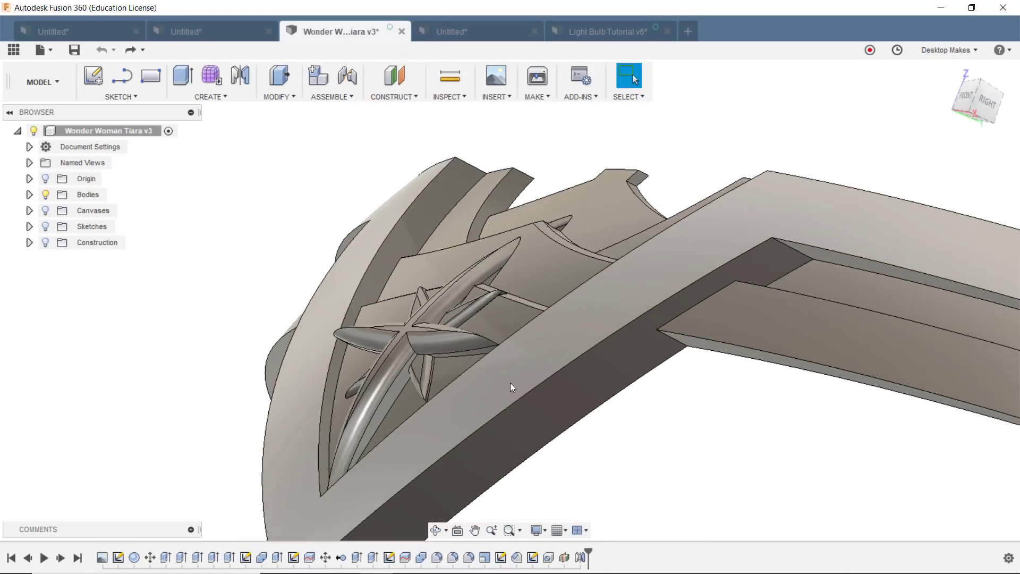
middle_click_drag(510, 384, 529, 410, "shift")
scroll(541, 423, "down", 3)
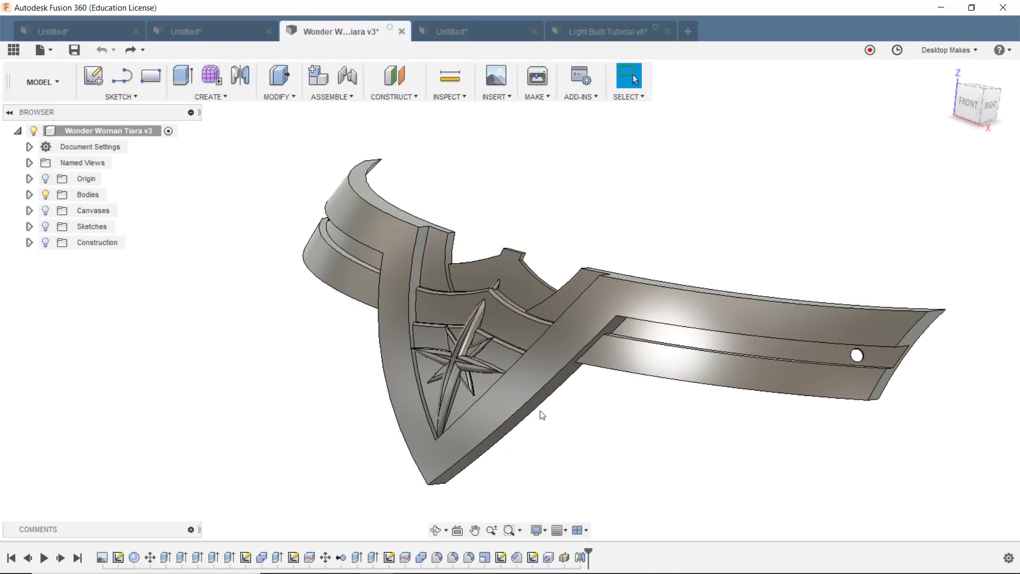